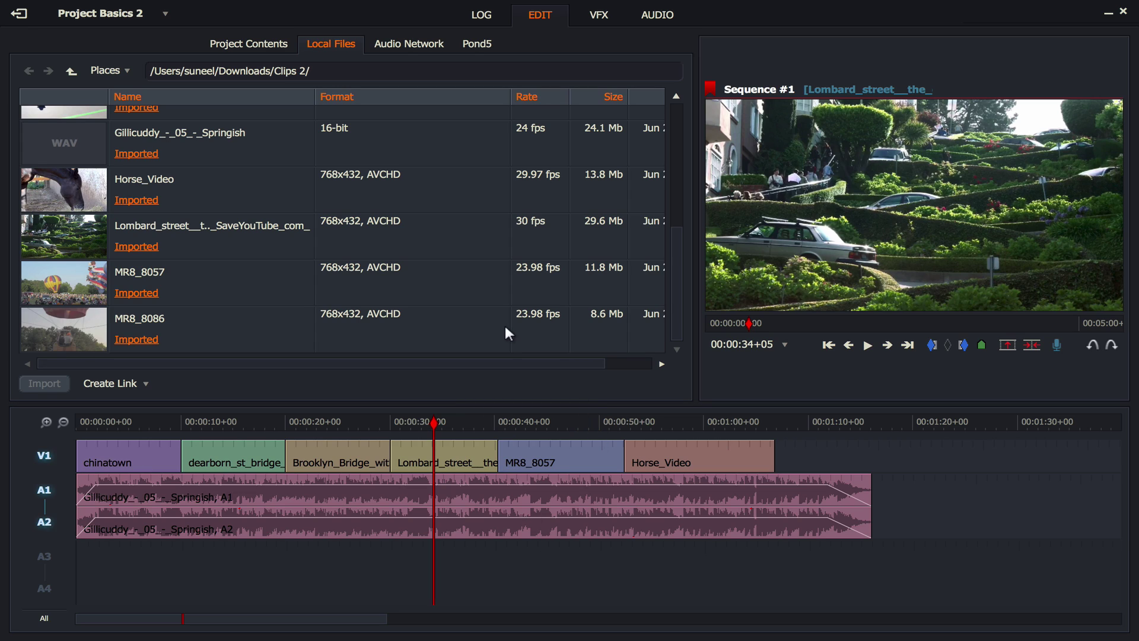
# Step: Scroll the Local Files list to the top so it starts at _DSC0022
pyautogui.moveTo(677, 268); pyautogui.dragTo(678, 141)
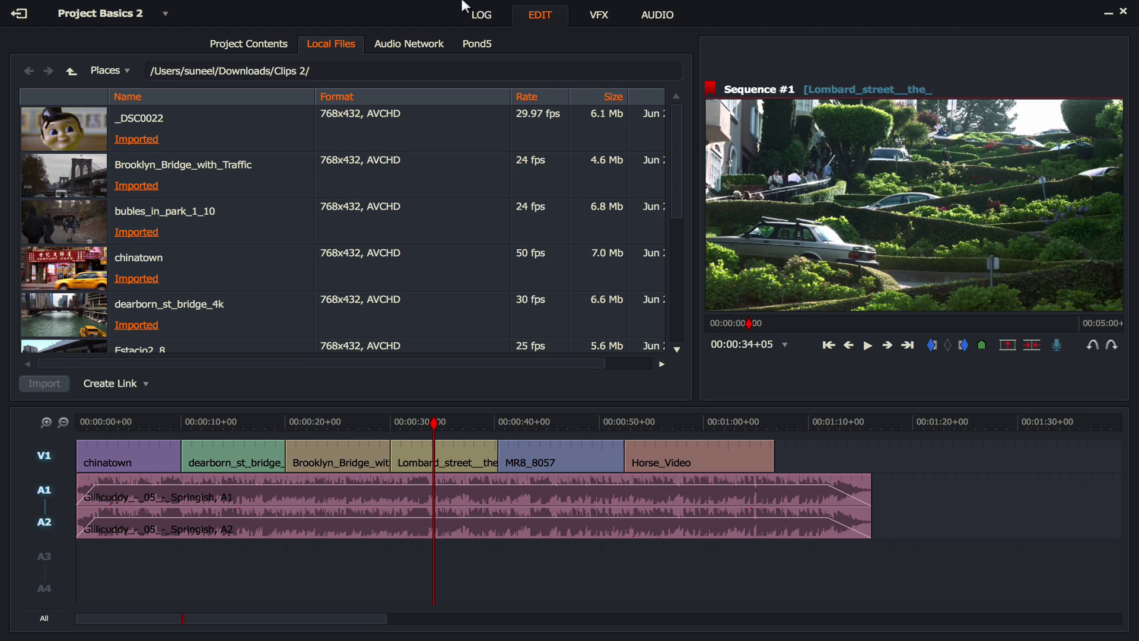
# Step: Load _DSC0022 into the source viewer and play a short preview of the face clip
pyautogui.click(52, 129)
pyautogui.doubleClick(55, 135)
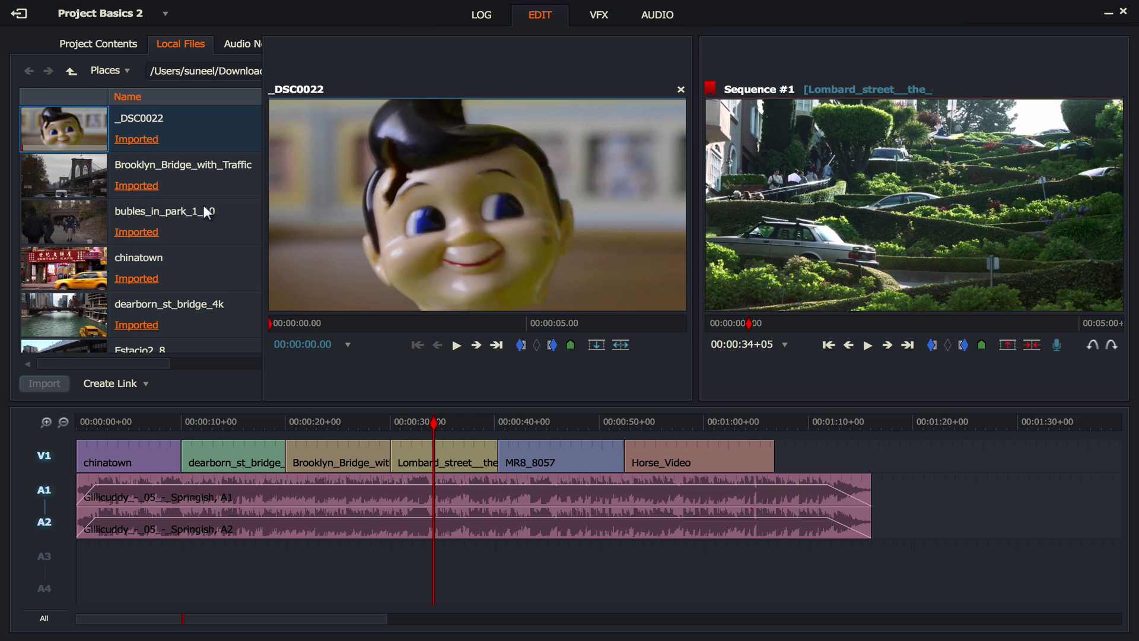
pyautogui.click(414, 298)
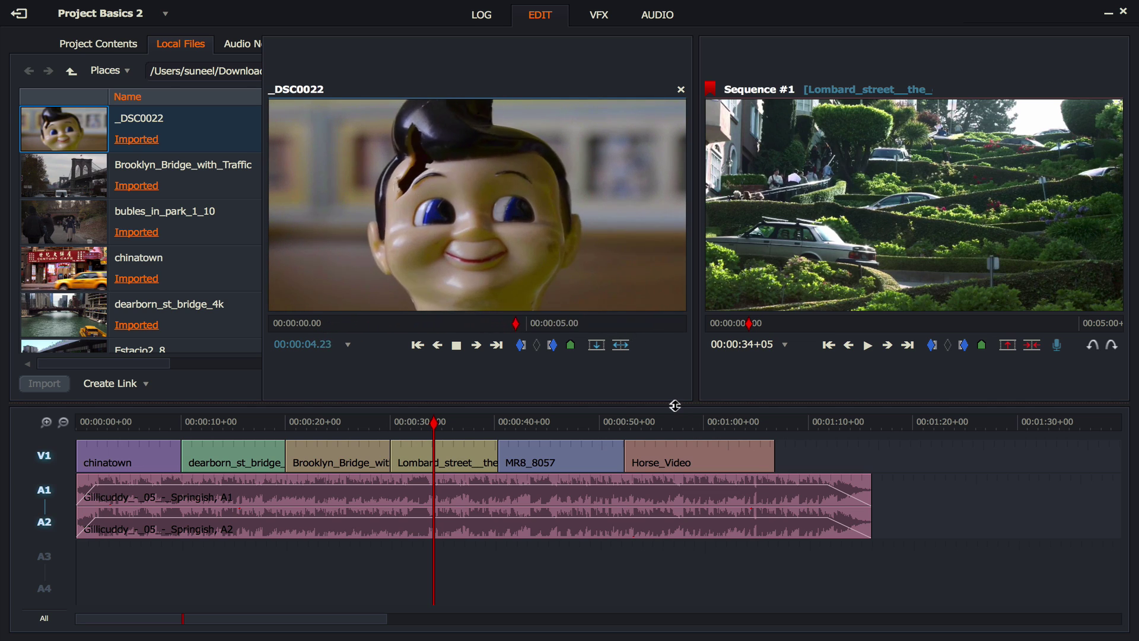
pyautogui.press('space')
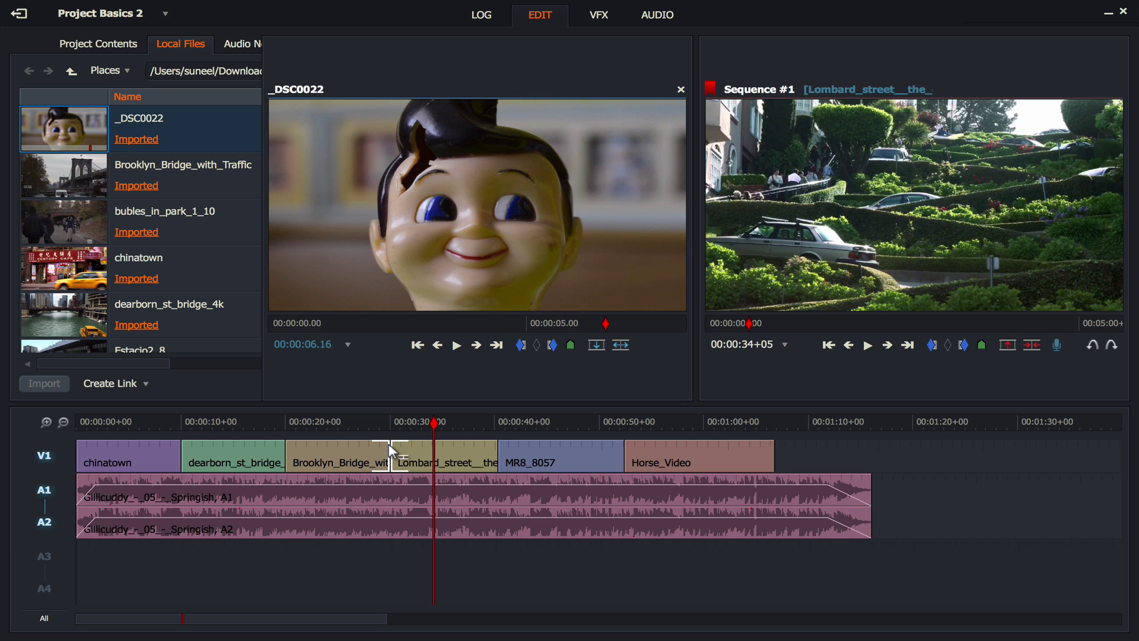
# Step: With audio tracks A1/A2 excluded, trim the Lombard clip's end out to about 00:01:10
pyautogui.moveTo(437, 421)
pyautogui.mouseDown()
pyautogui.moveTo(399, 422)
pyautogui.moveTo(447, 422)
pyautogui.mouseUp()
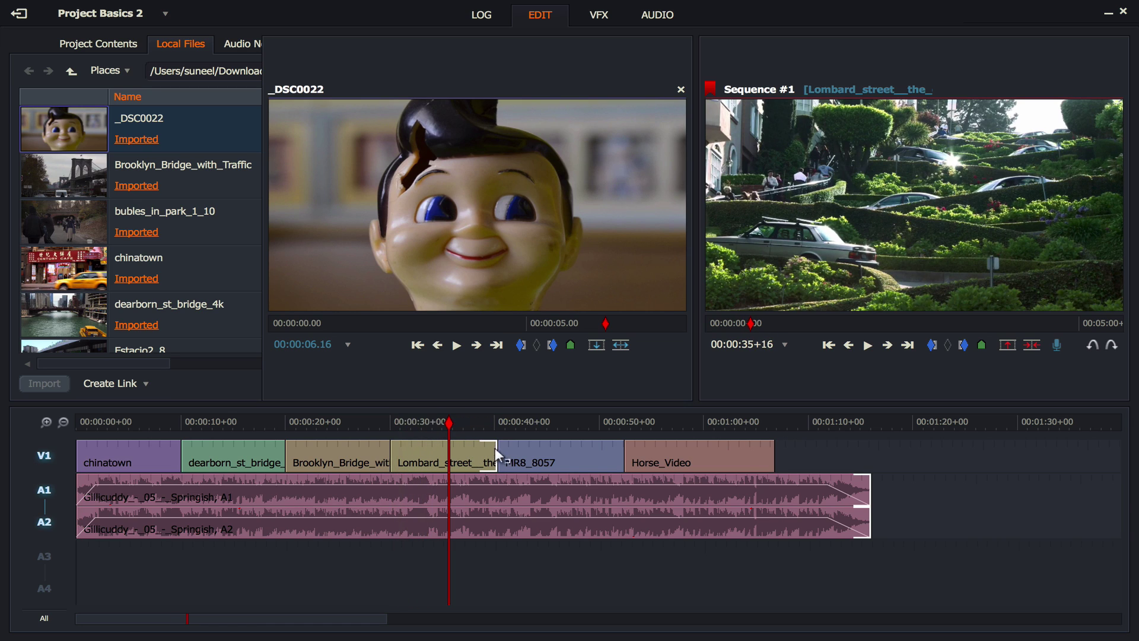
pyautogui.moveTo(497, 455); pyautogui.dragTo(662, 453)
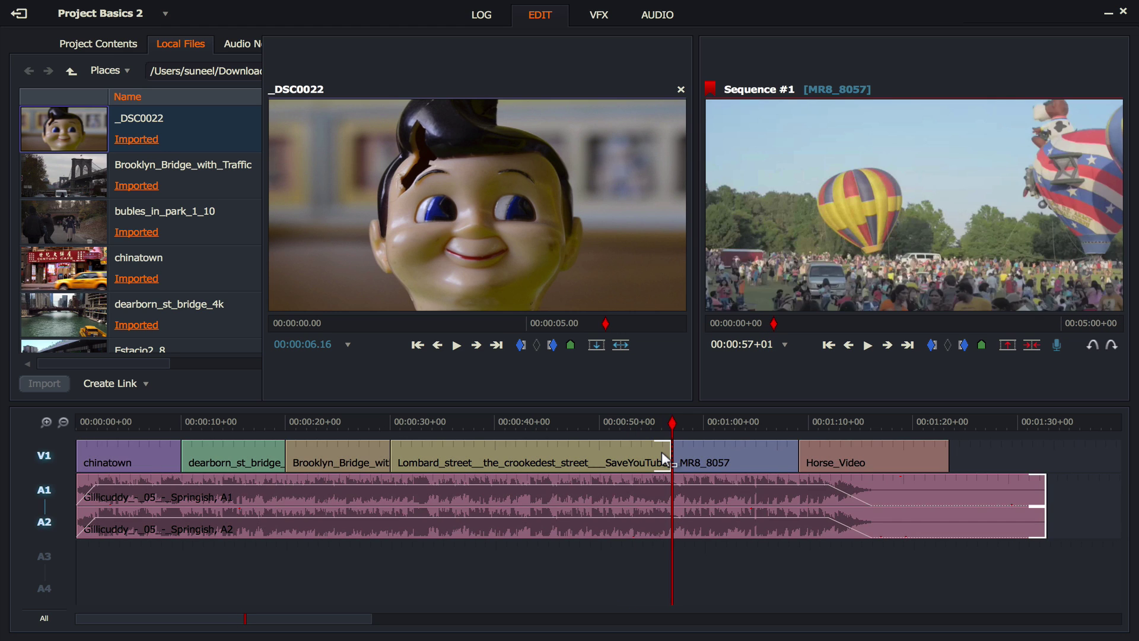
pyautogui.hotkey('ctrl', 'z')
pyautogui.hotkey('ctrl', 'z')
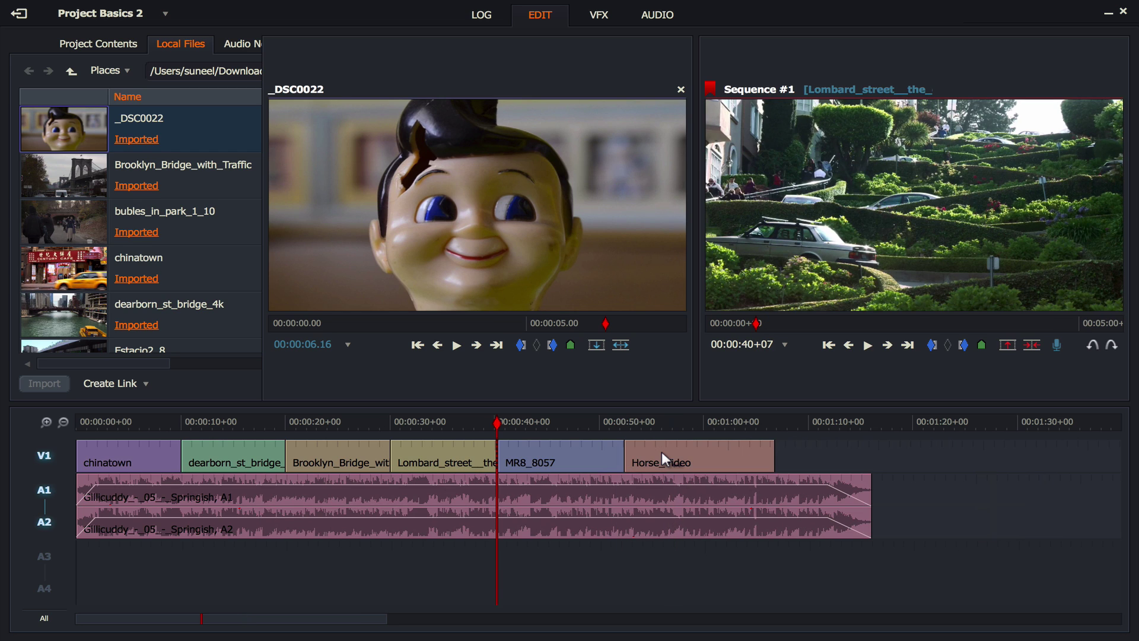
pyautogui.click(44, 499)
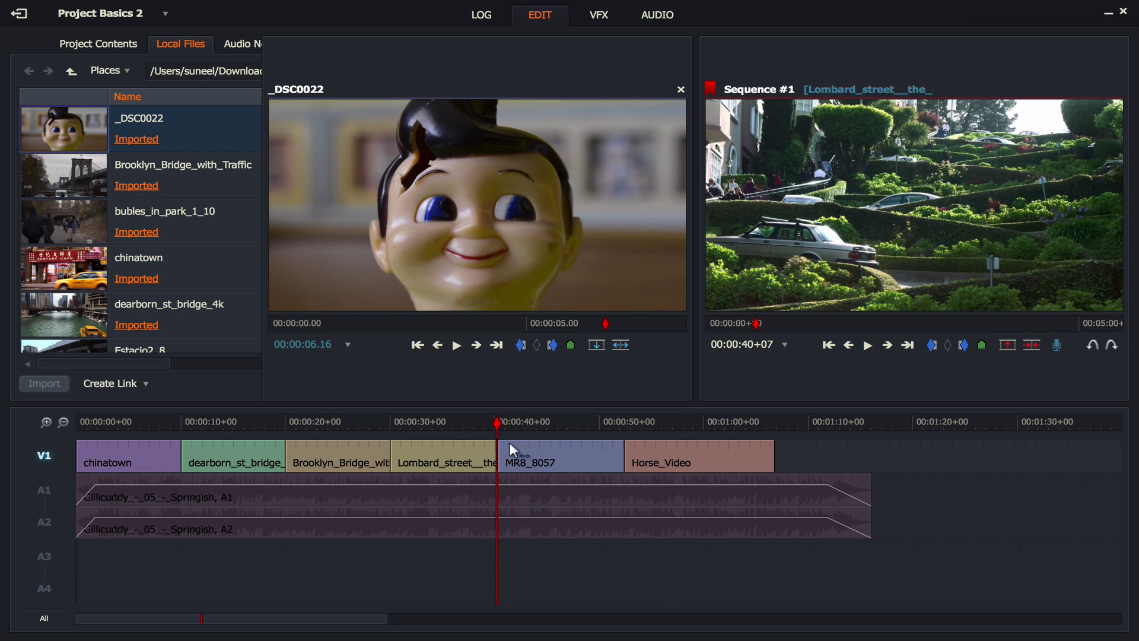
pyautogui.moveTo(678, 460); pyautogui.dragTo(813, 457)
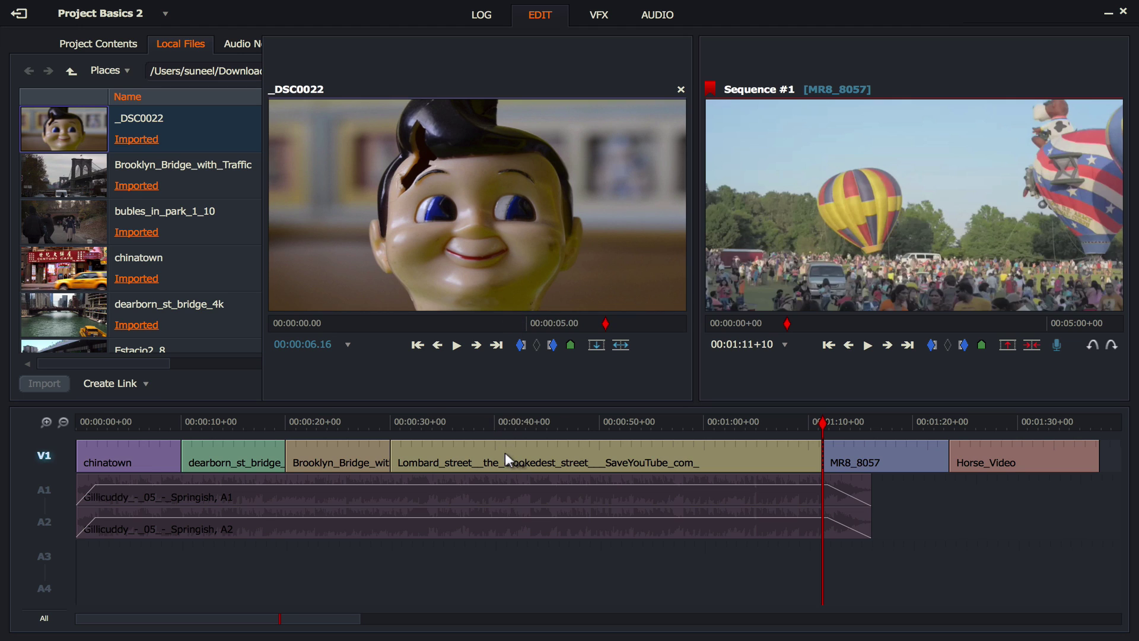
pyautogui.click(469, 442)
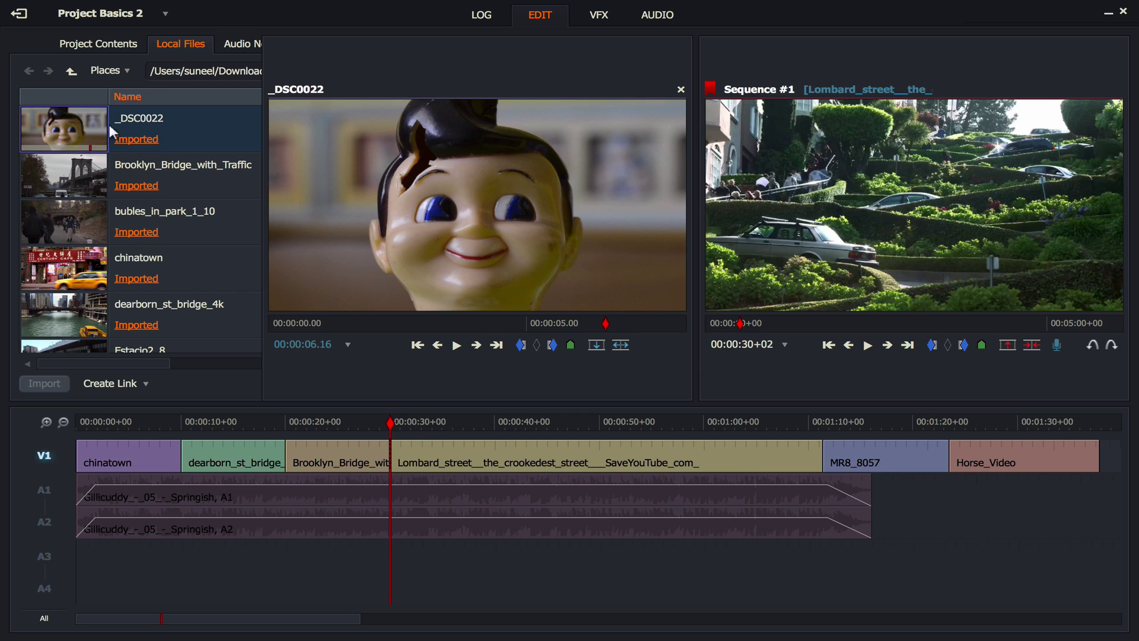
pyautogui.moveTo(427, 279); pyautogui.dragTo(417, 429)
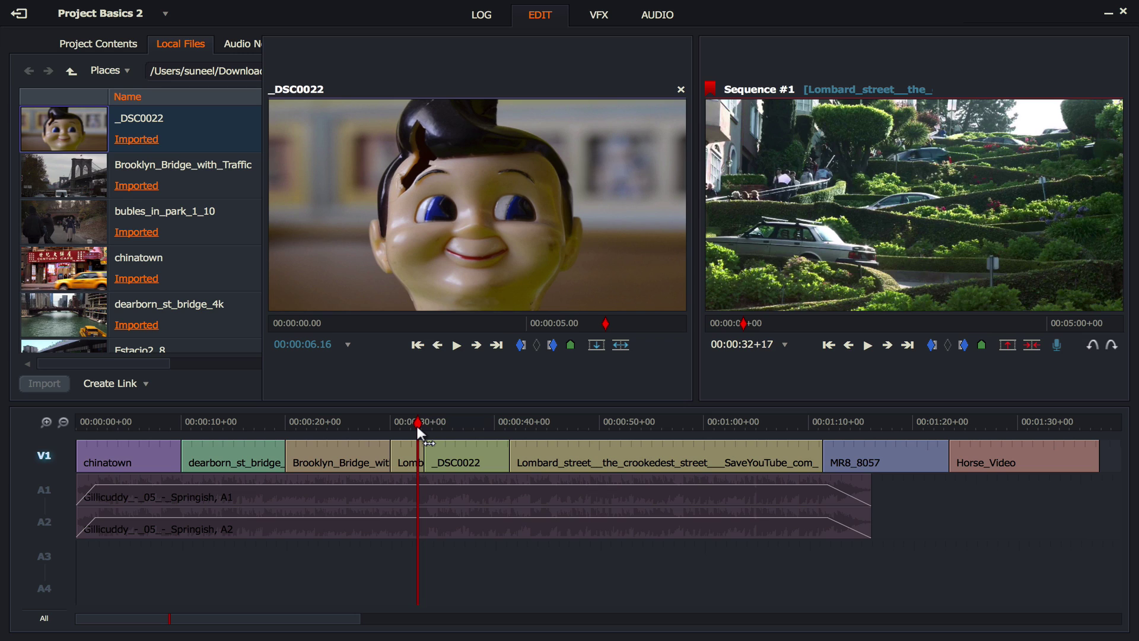
pyautogui.hotkey('ctrl', 'z')
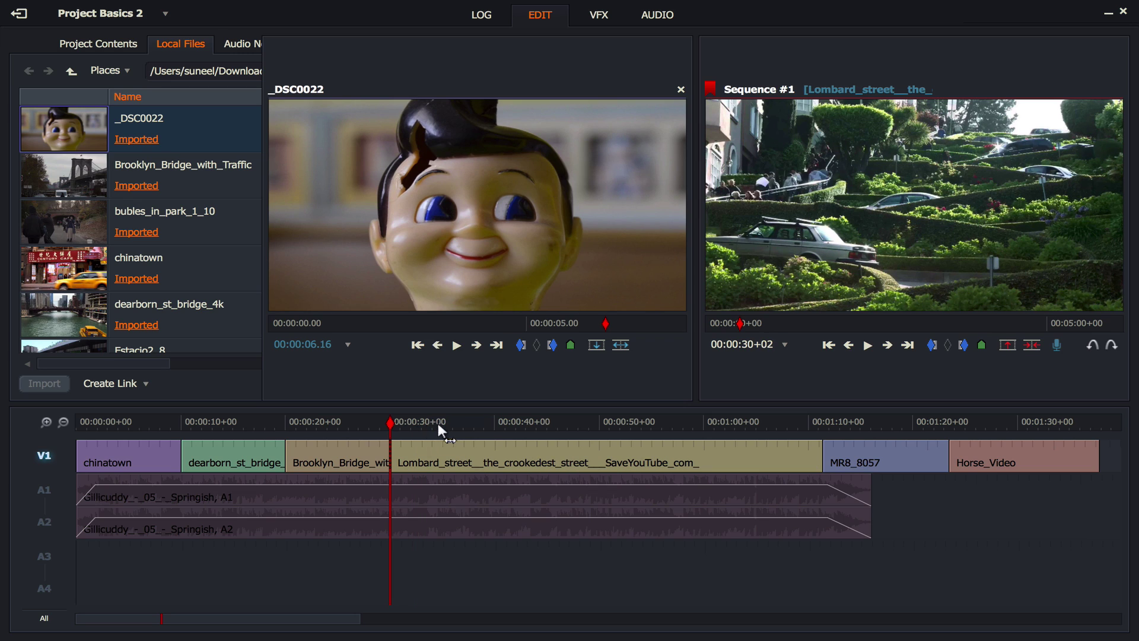
# Step: Add a new video track to the sequence from the timeline's Tracks menu
pyautogui.rightClick(979, 491)
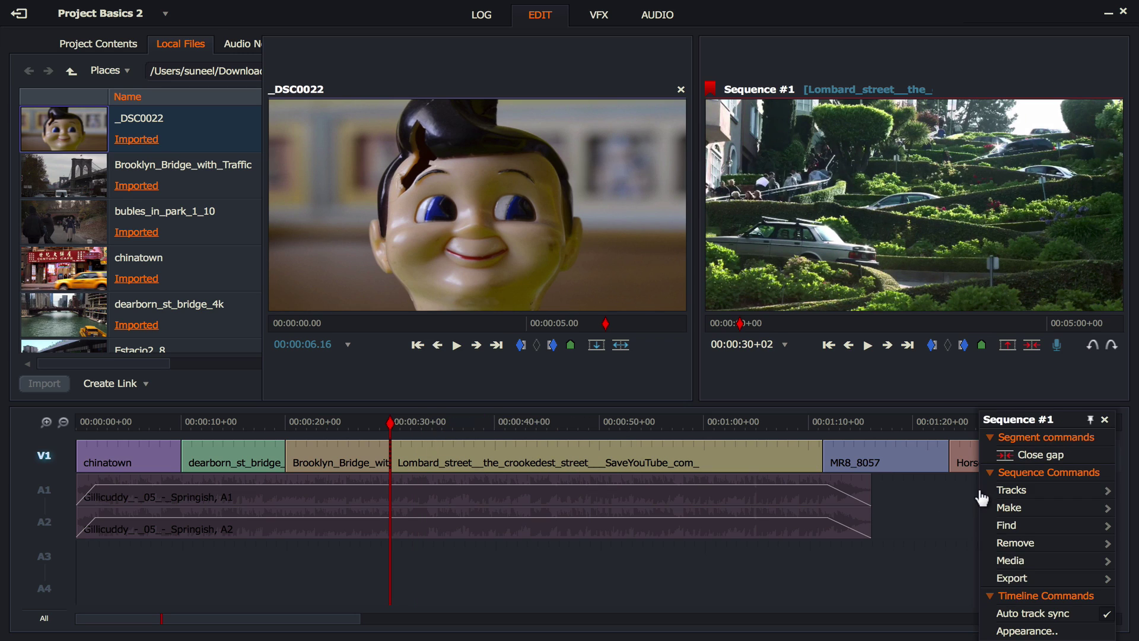
pyautogui.moveTo(1001, 492)
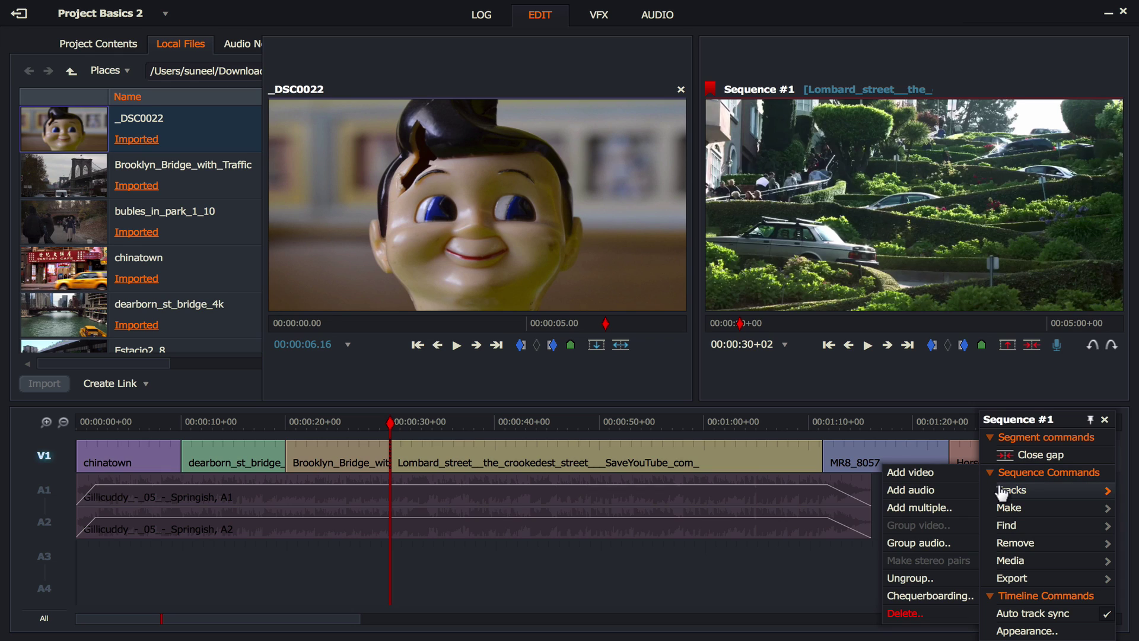
pyautogui.click(929, 477)
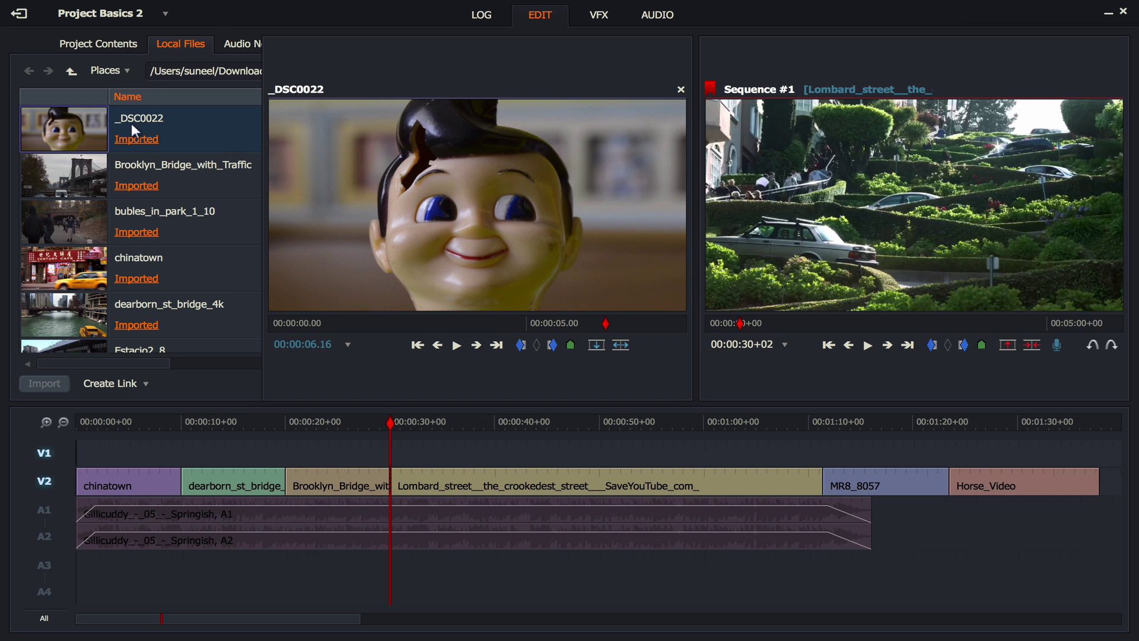
# Step: Place _DSC0022 on the top track at Lombard's start, close the viewer, and play back the overlay
pyautogui.moveTo(80, 120); pyautogui.dragTo(396, 456)
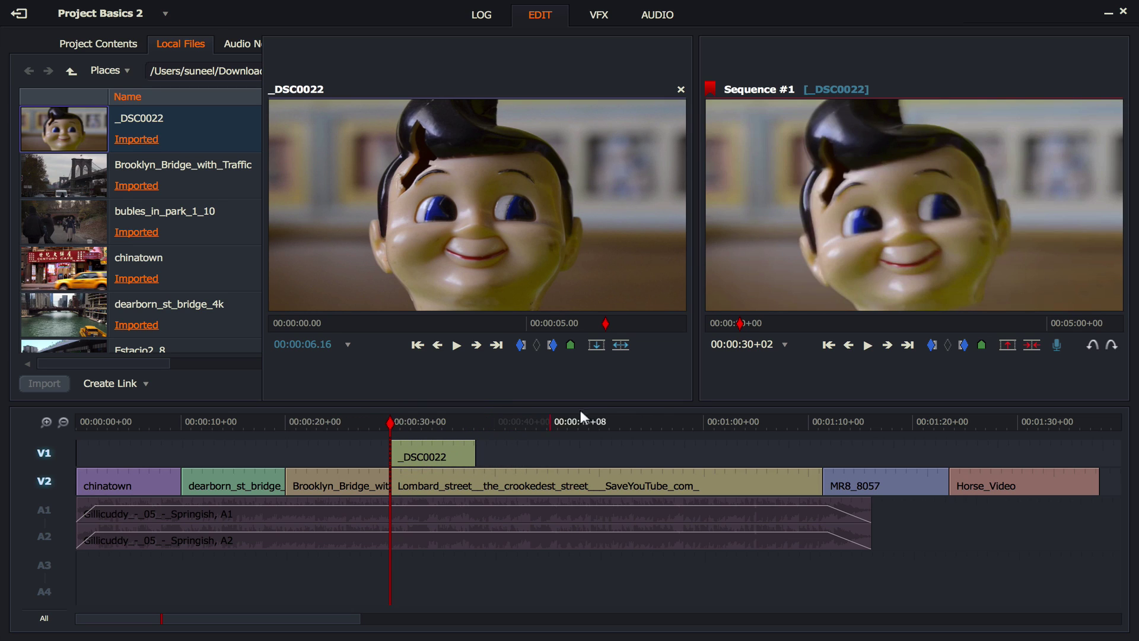
pyautogui.click(680, 89)
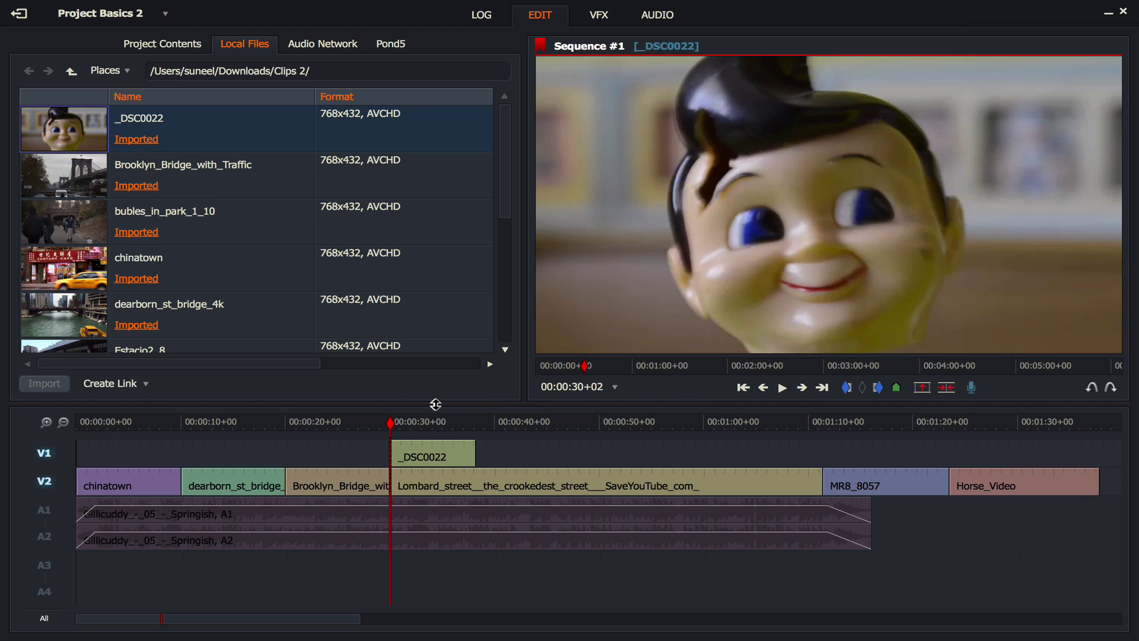
pyautogui.moveTo(382, 423); pyautogui.dragTo(357, 426)
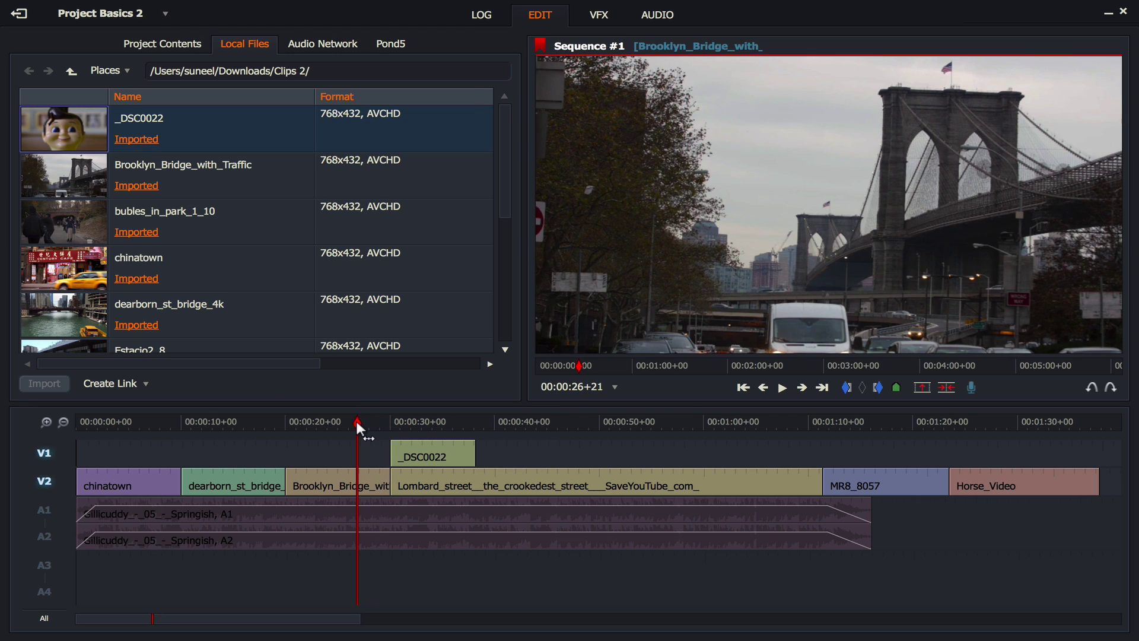
pyautogui.press('space')
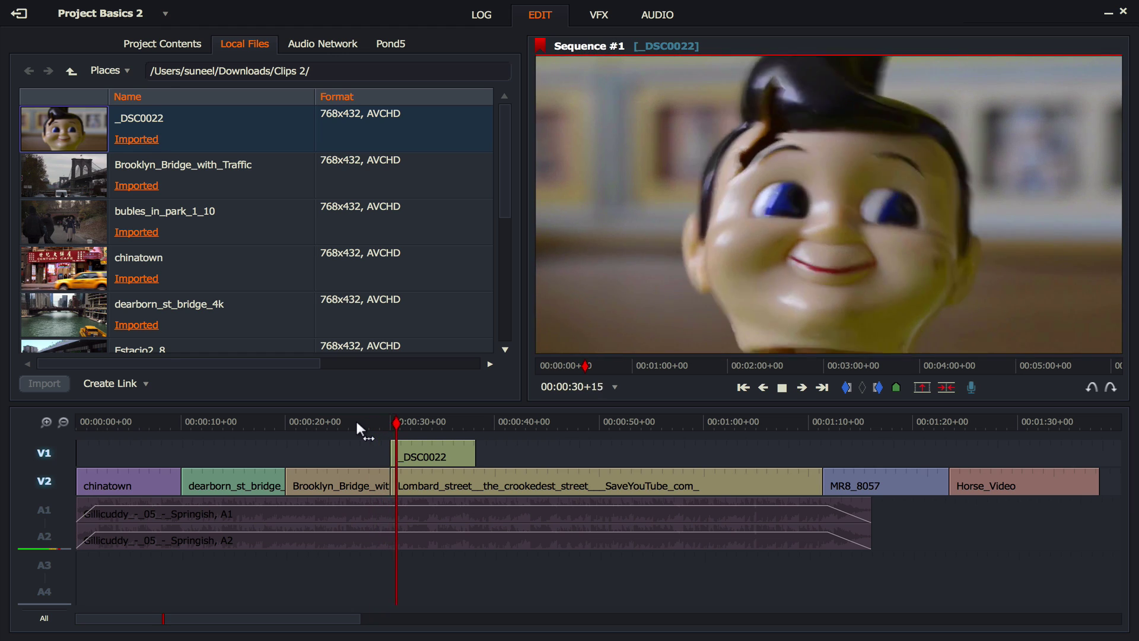
pyautogui.press('space')
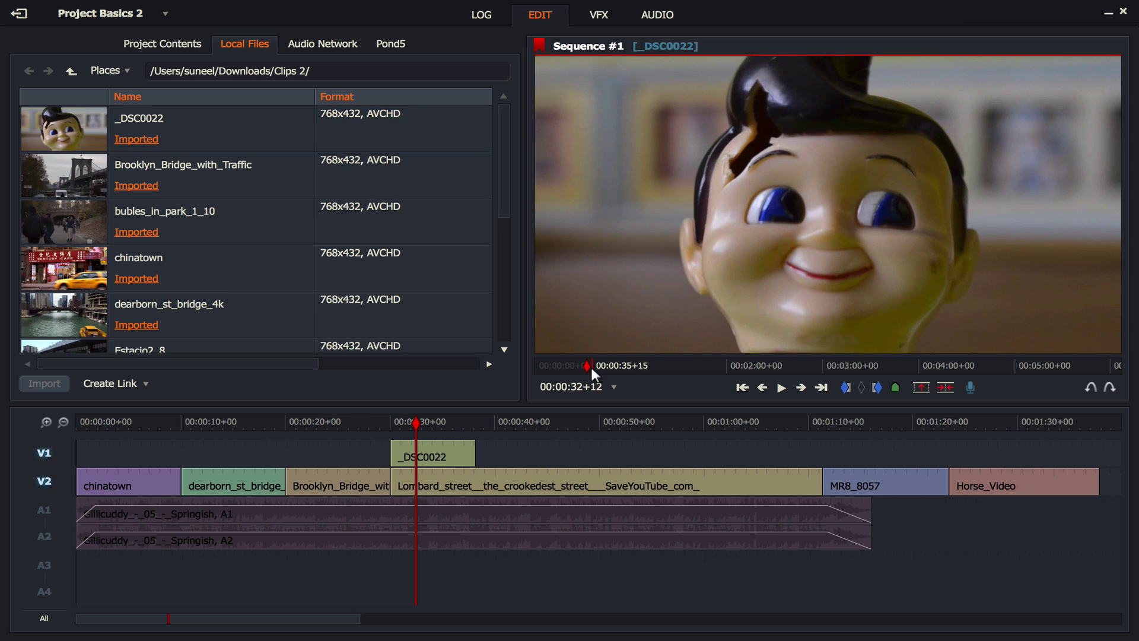
pyautogui.click(600, 15)
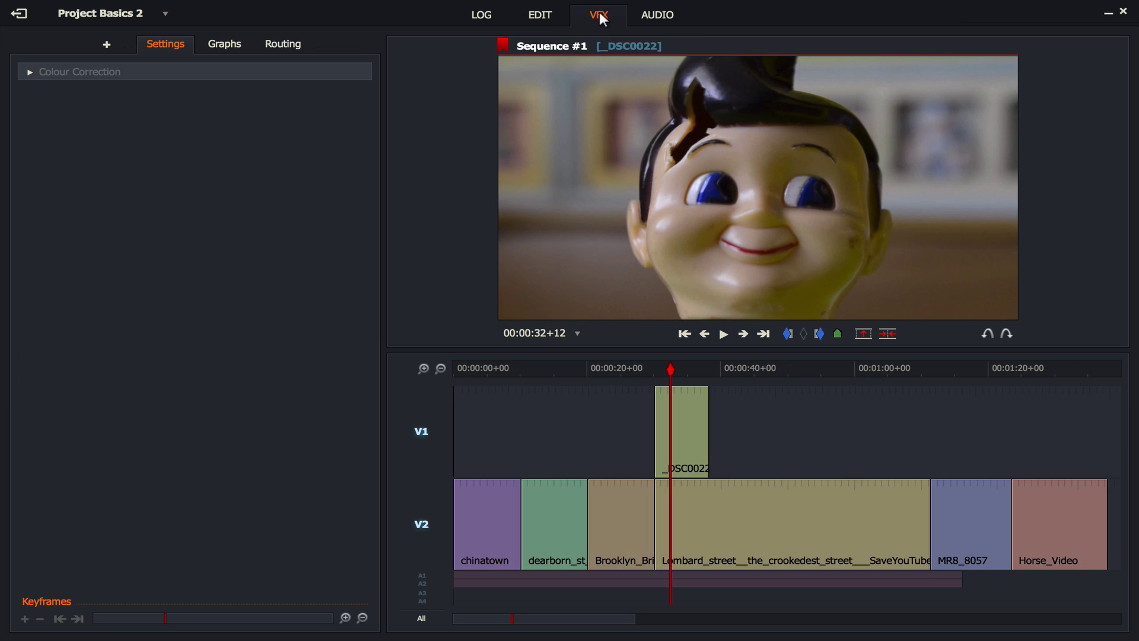
pyautogui.click(107, 44)
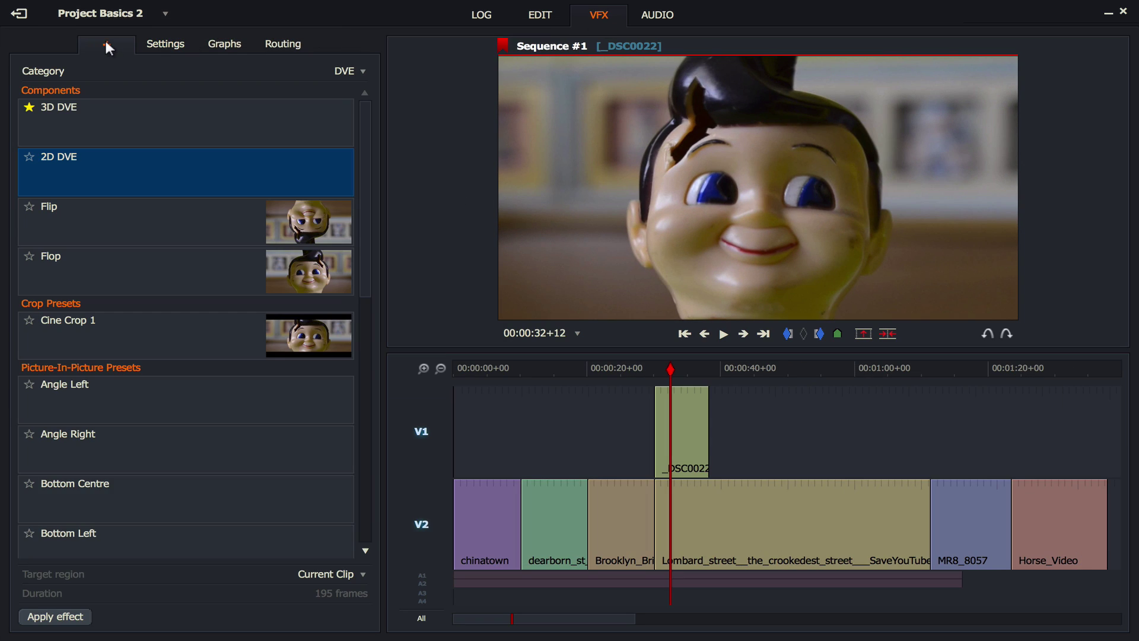
pyautogui.click(356, 71)
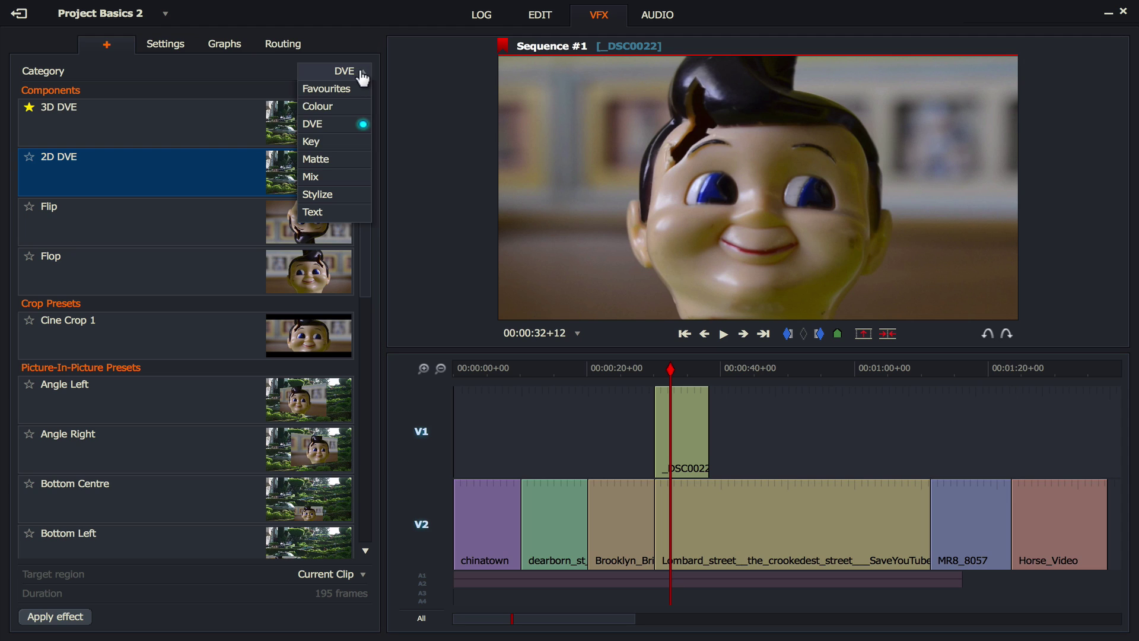
pyautogui.click(345, 131)
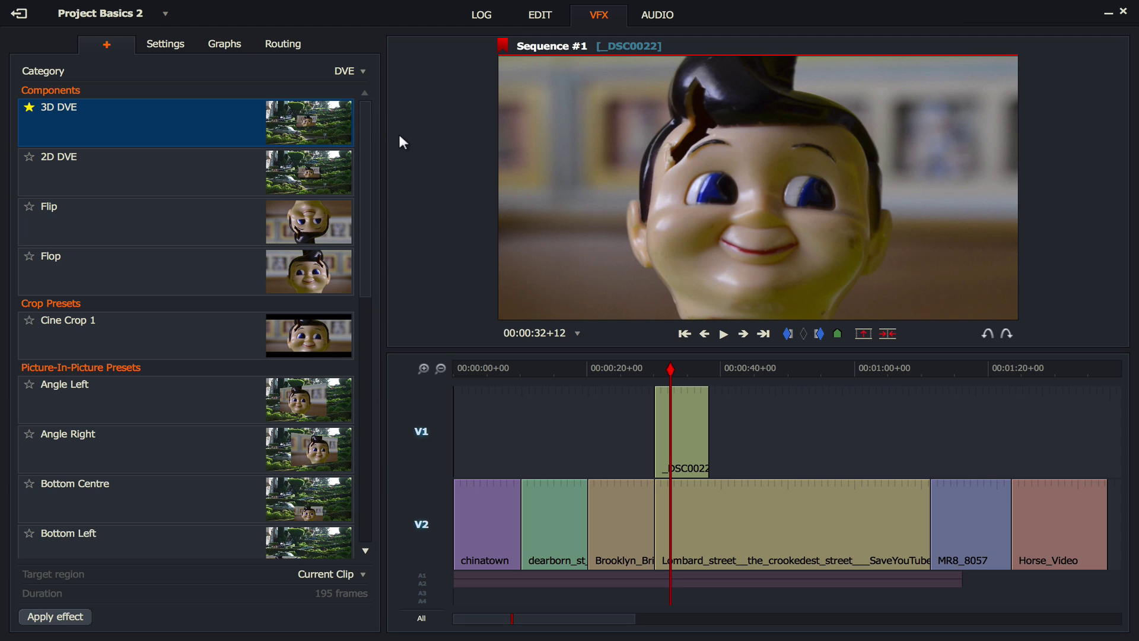
pyautogui.scroll(-6, 237, 338)
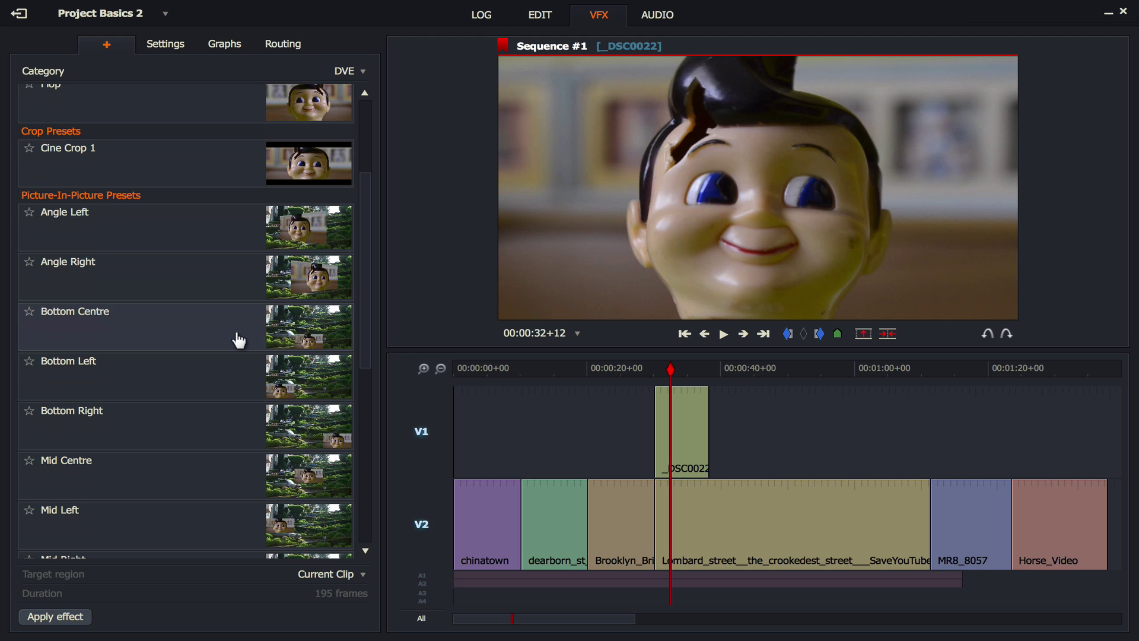
pyautogui.scroll(-2, 239, 340)
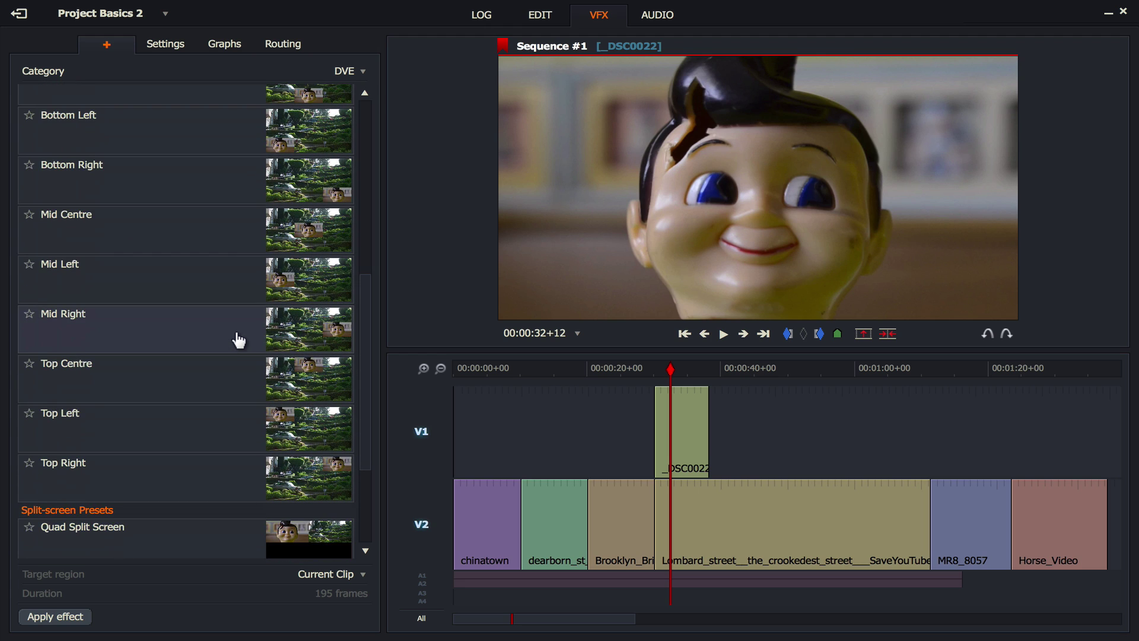
pyautogui.scroll(2, 185, 208)
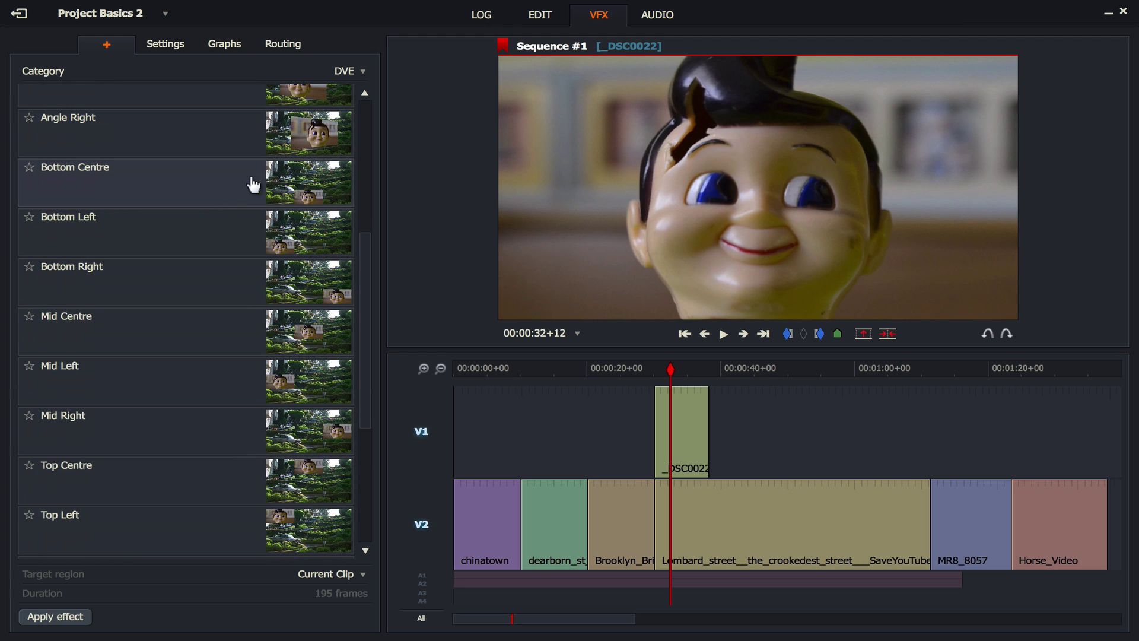
pyautogui.scroll(2, 253, 185)
pyautogui.scroll(-1, 256, 185)
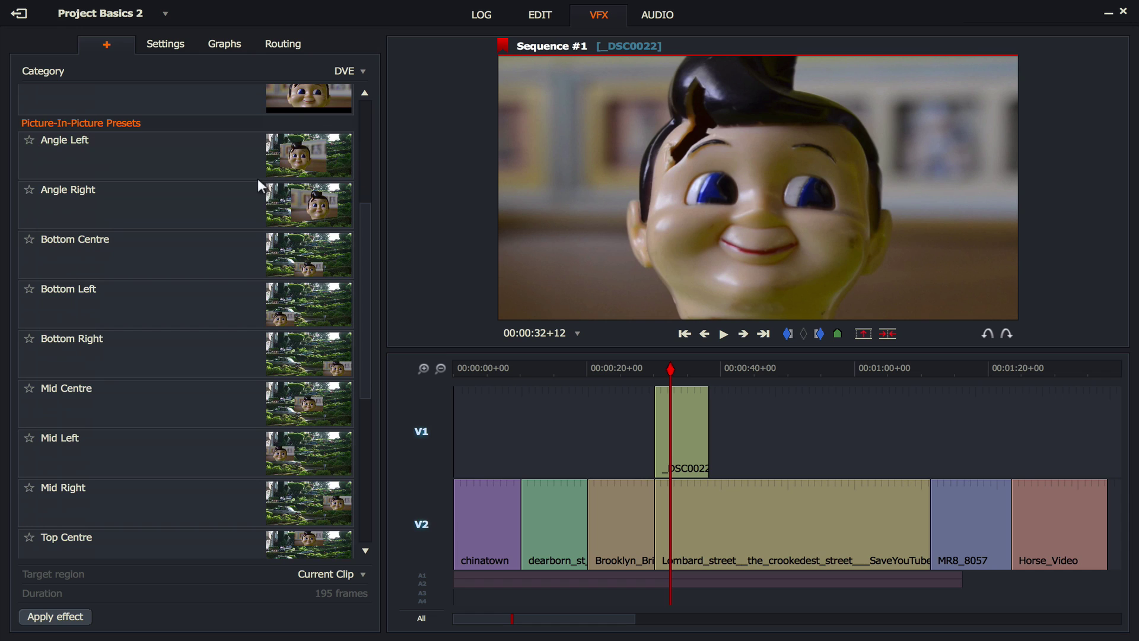
pyautogui.doubleClick(211, 169)
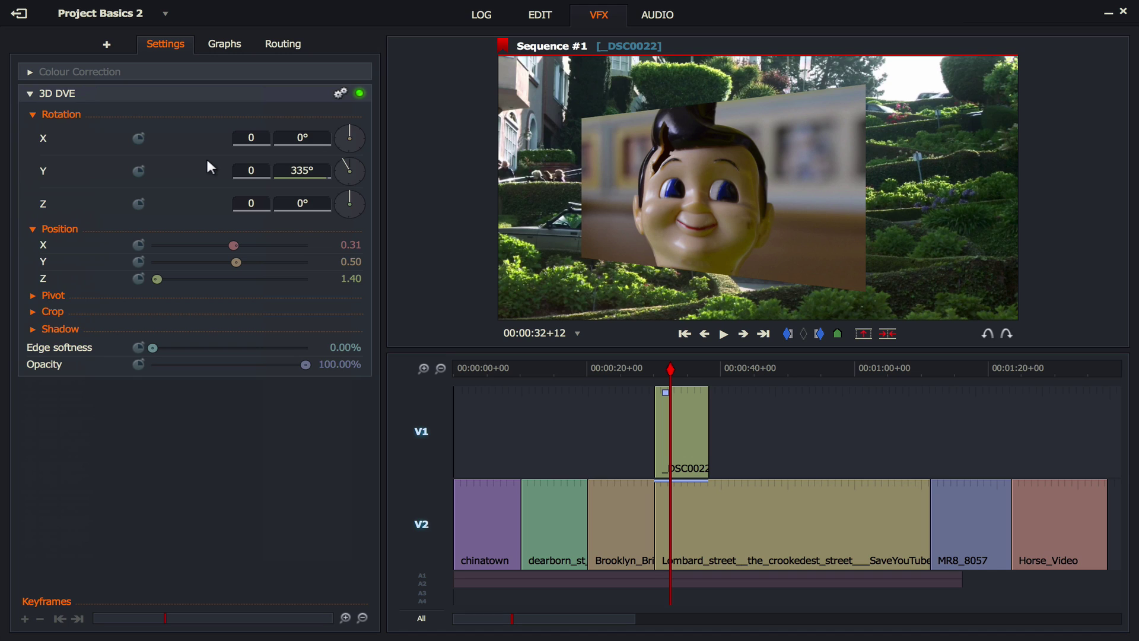
pyautogui.hotkey('ctrl', 'z')
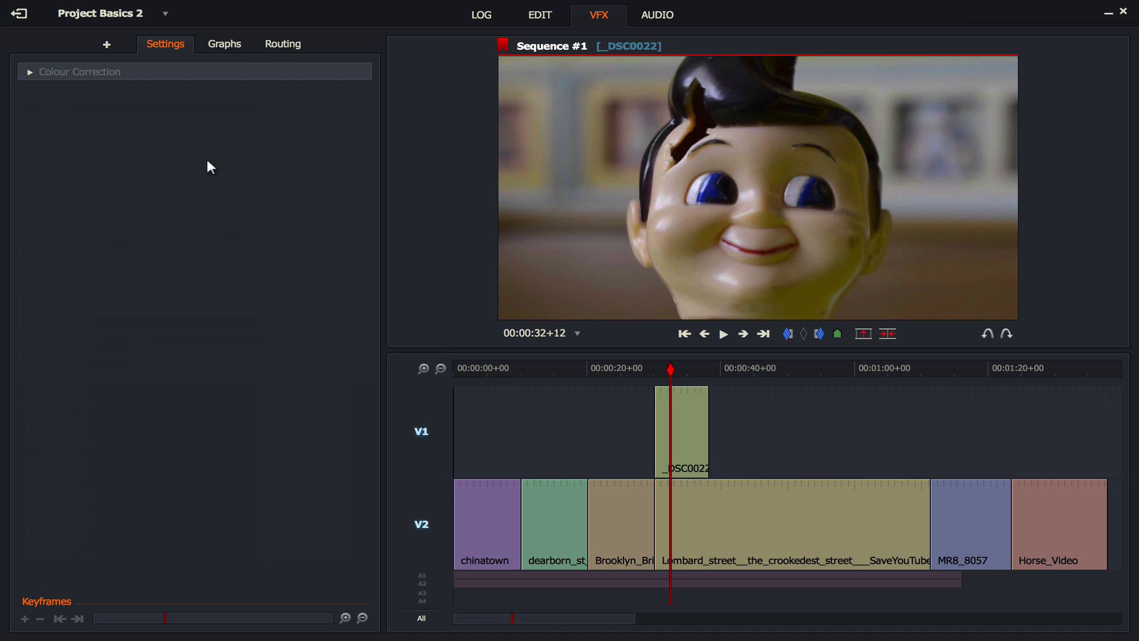
pyautogui.click(107, 45)
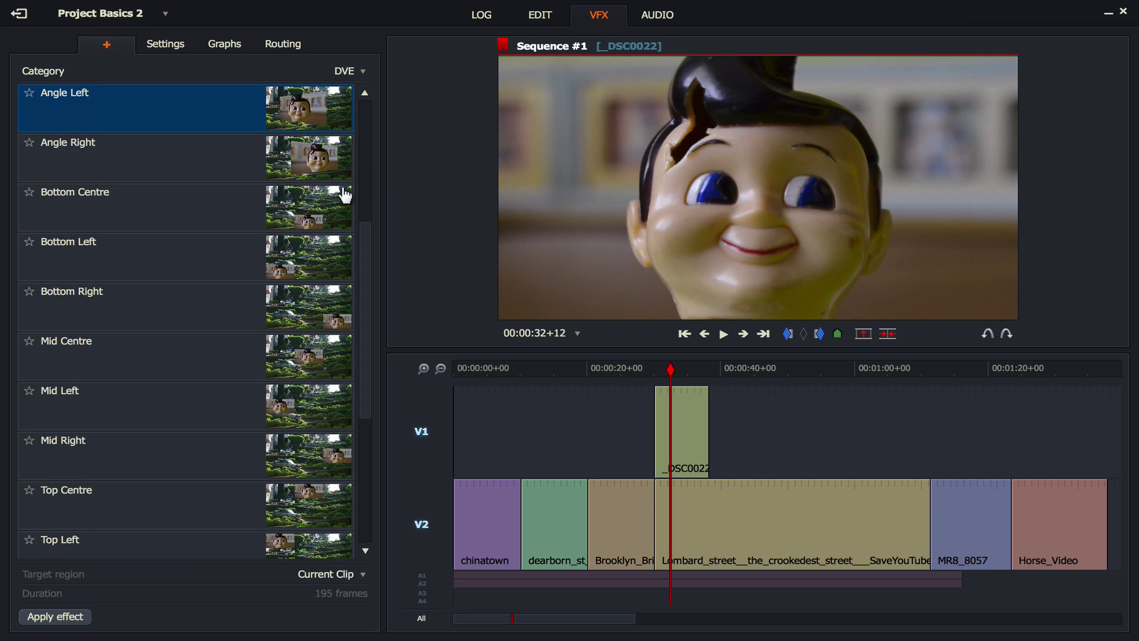
pyautogui.scroll(5, 340, 195)
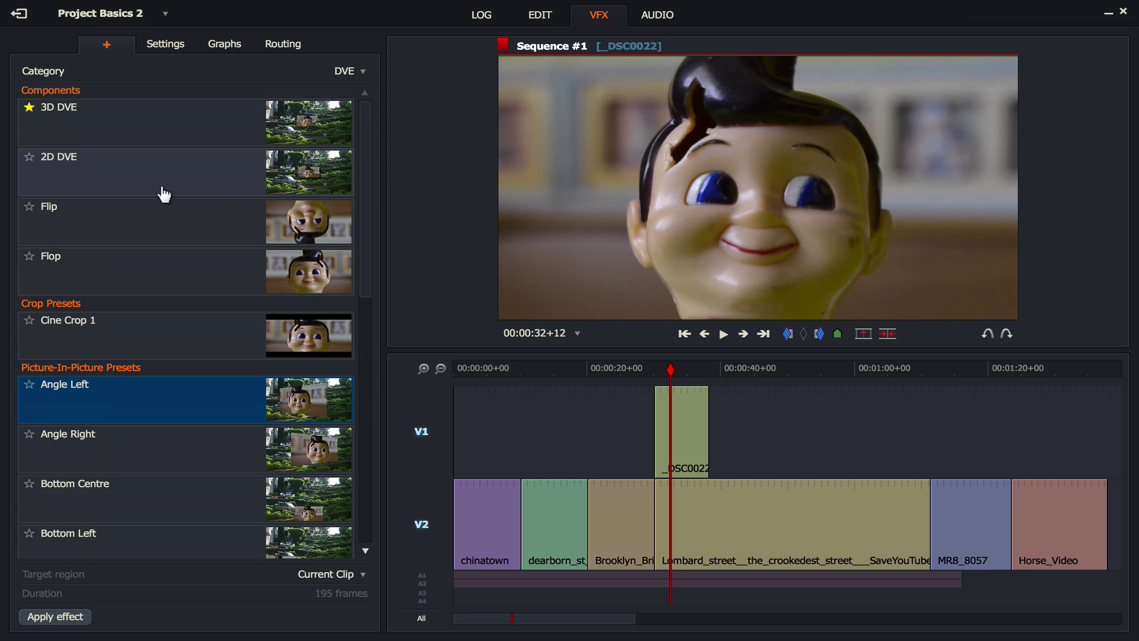
# Step: Apply a 2D DVE to the face clip: scale 0.23, position X 0.15, Y 0.85
pyautogui.doubleClick(110, 179)
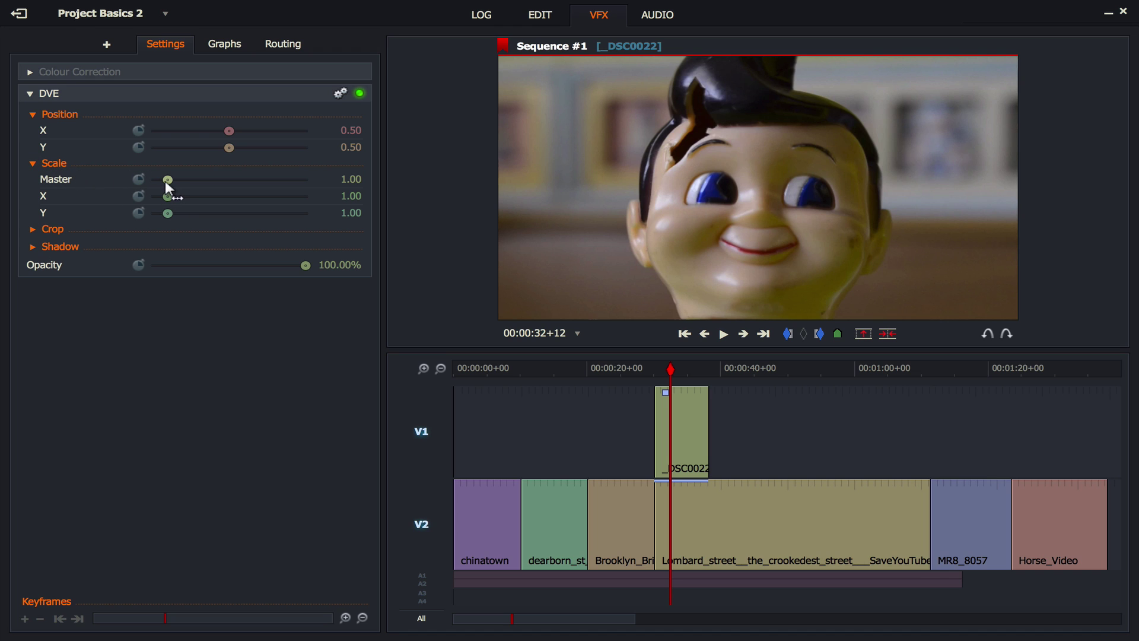
pyautogui.moveTo(166, 181); pyautogui.dragTo(163, 181)
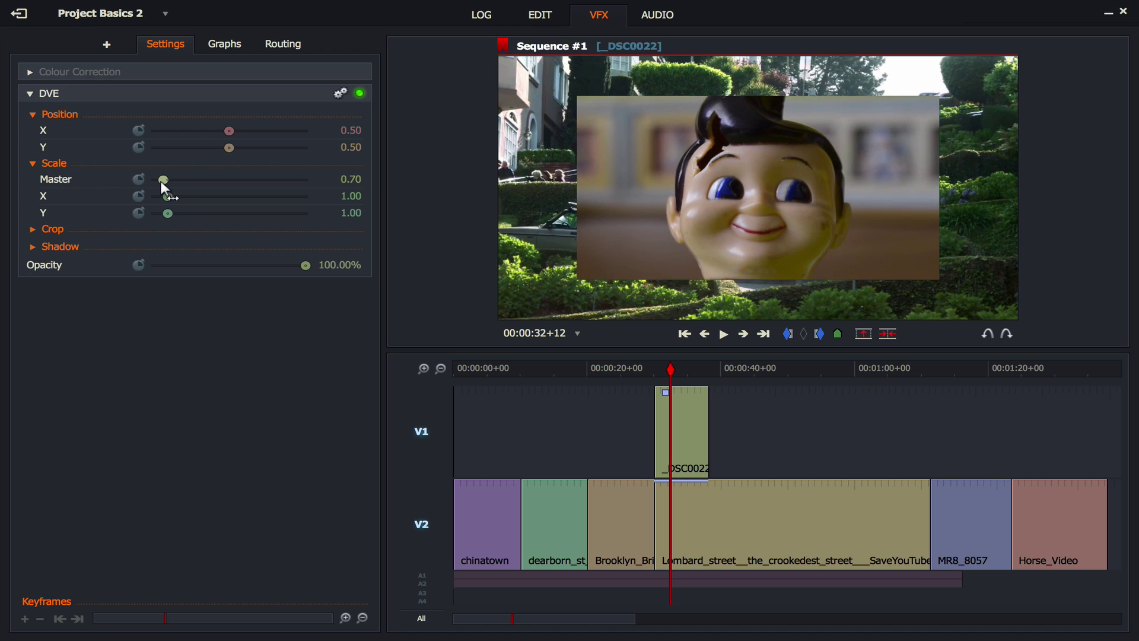
pyautogui.moveTo(162, 182); pyautogui.dragTo(156, 182)
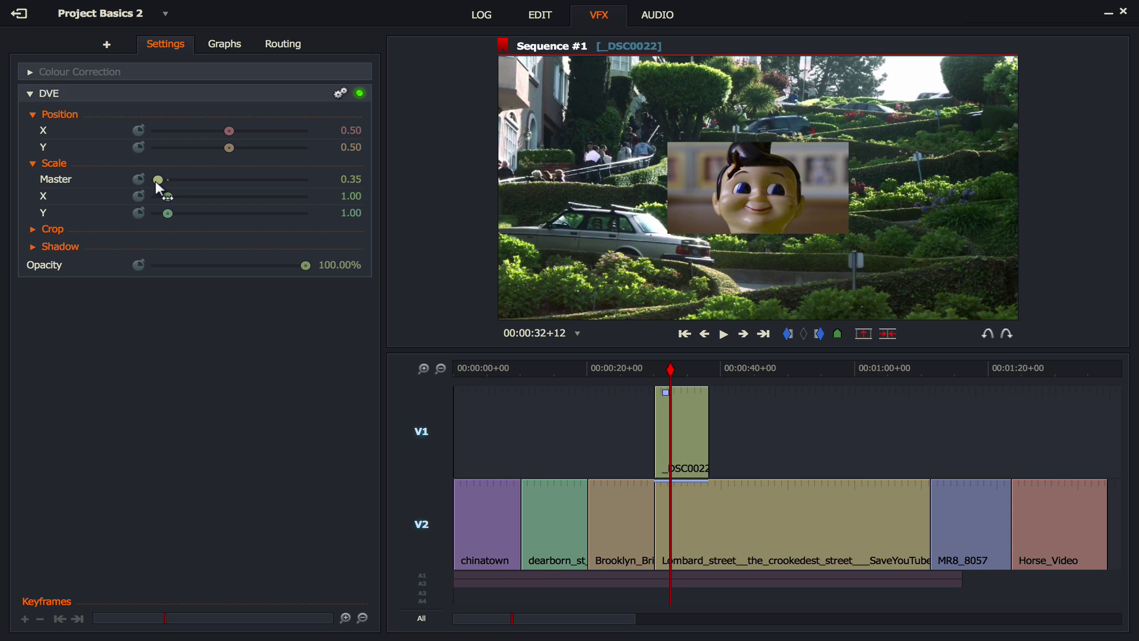
pyautogui.moveTo(155, 182); pyautogui.dragTo(154, 181)
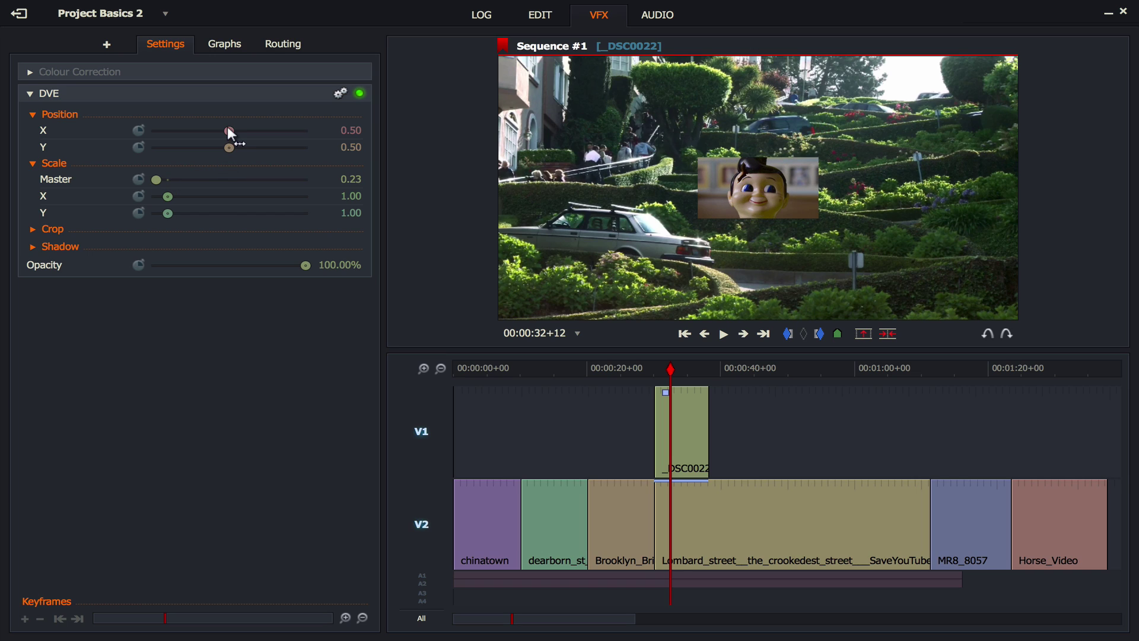
pyautogui.moveTo(227, 125); pyautogui.dragTo(247, 149)
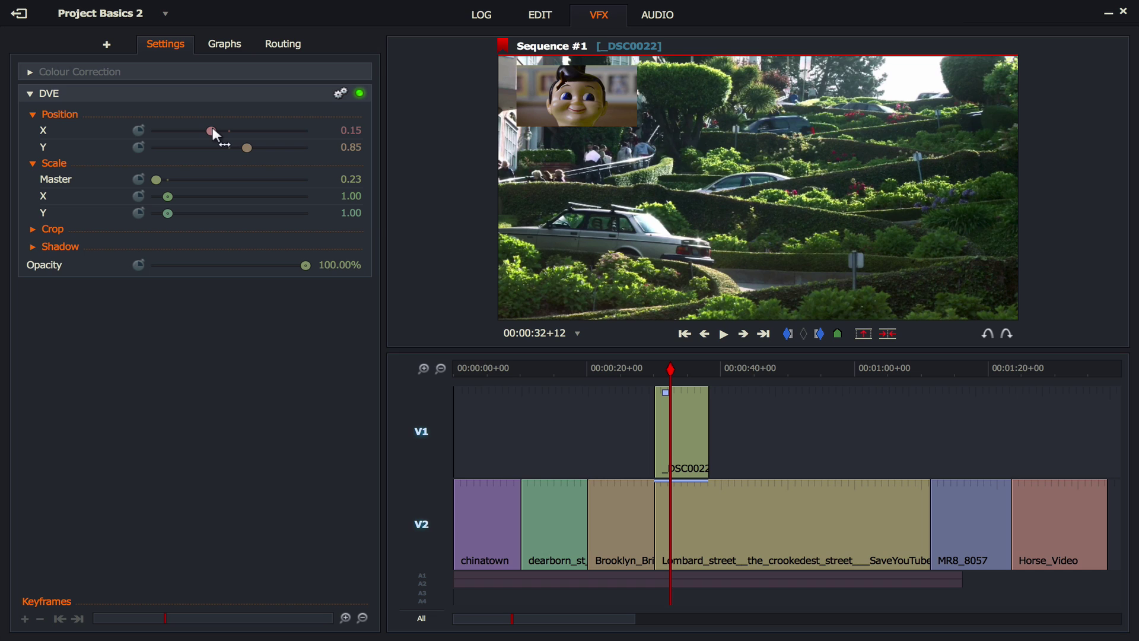
# Step: Play the sequence from the Brooklyn clip to review the picture-in-picture
pyautogui.moveTo(633, 369); pyautogui.dragTo(626, 370)
pyautogui.press('space')
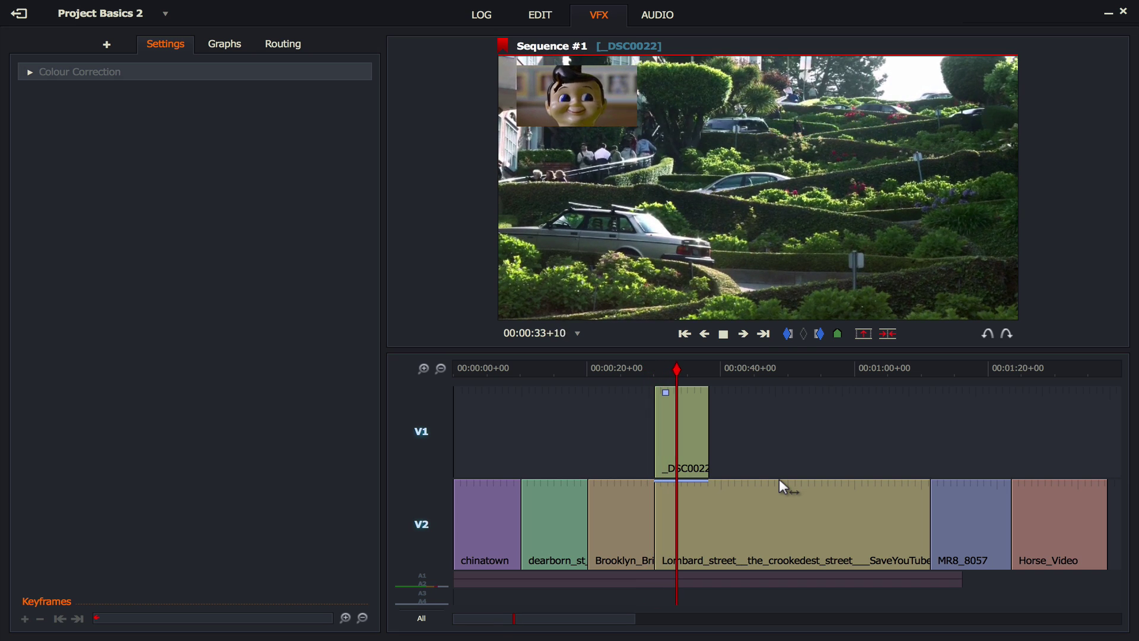
pyautogui.press('space')
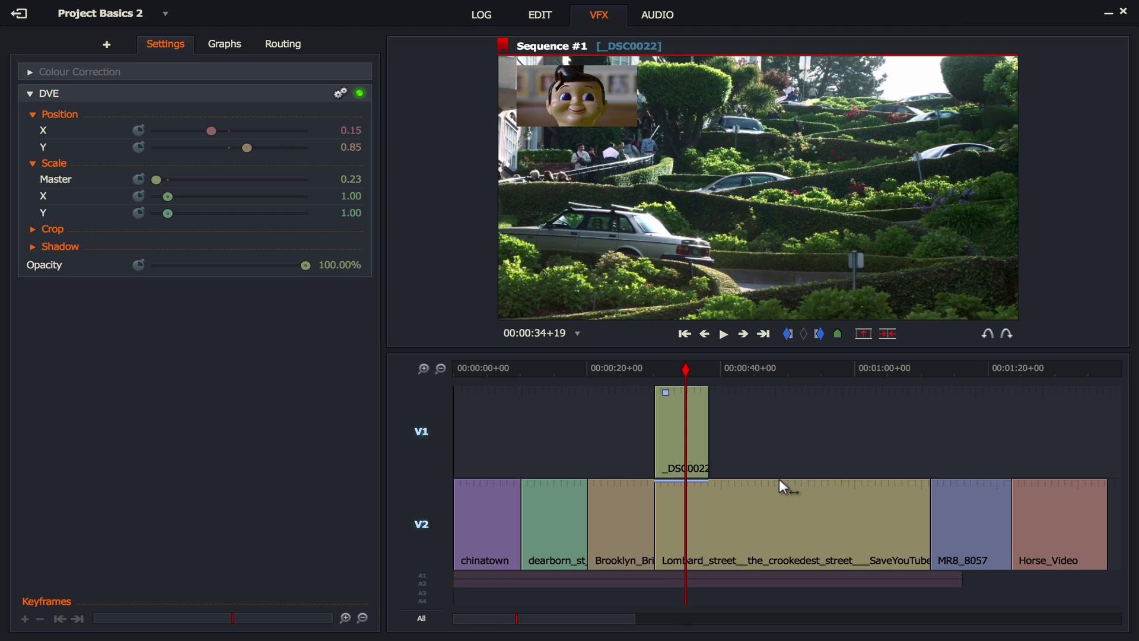
# Step: In the Edit workspace, load GoldenGateBridge-001 from Project Contents and preview it
pyautogui.hotkey('alt', '2')
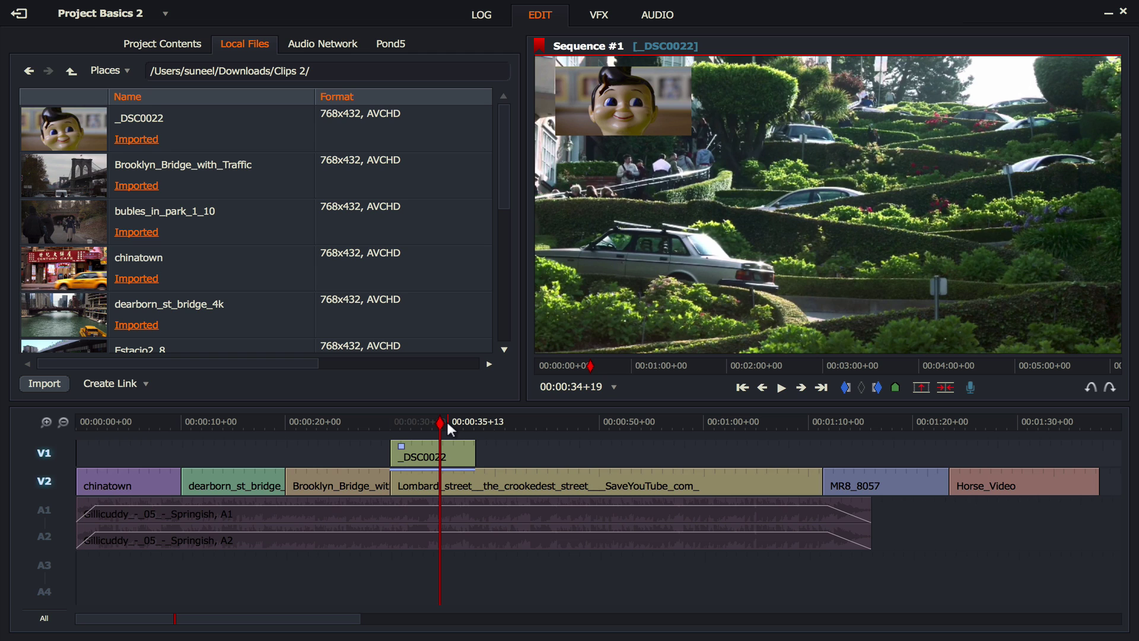
pyautogui.moveTo(444, 421); pyautogui.dragTo(547, 421)
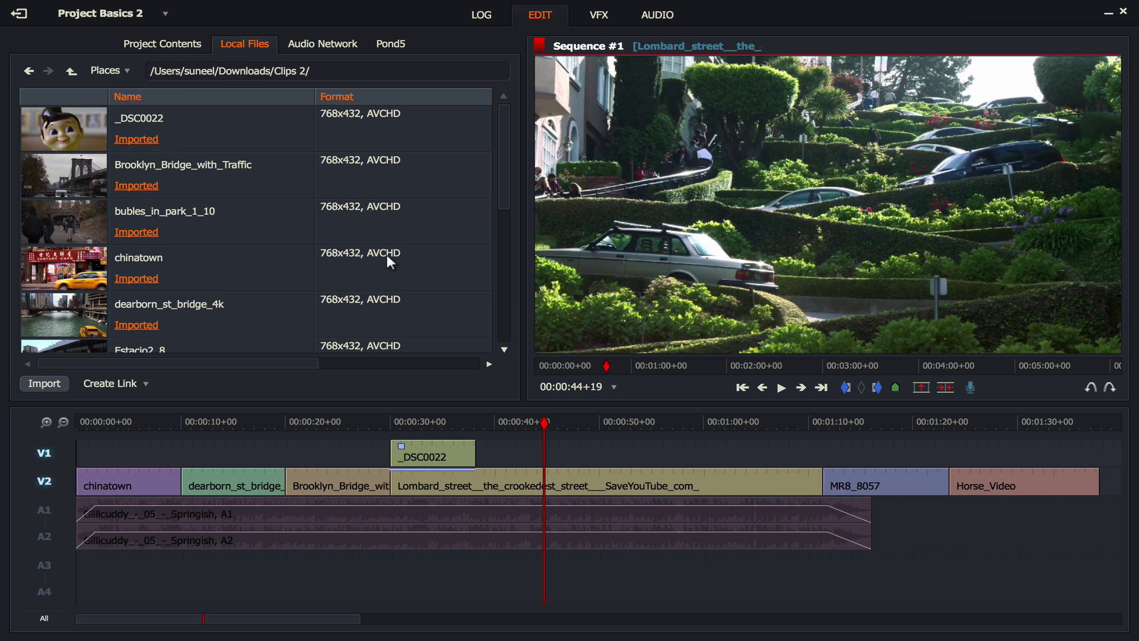
pyautogui.click(184, 47)
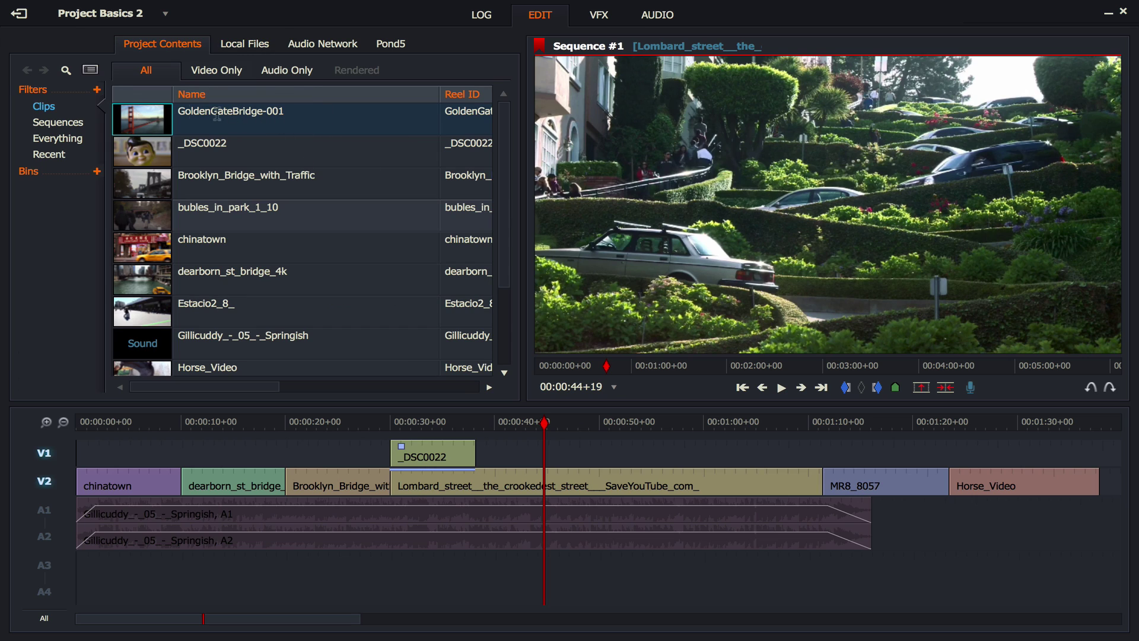
pyautogui.doubleClick(157, 117)
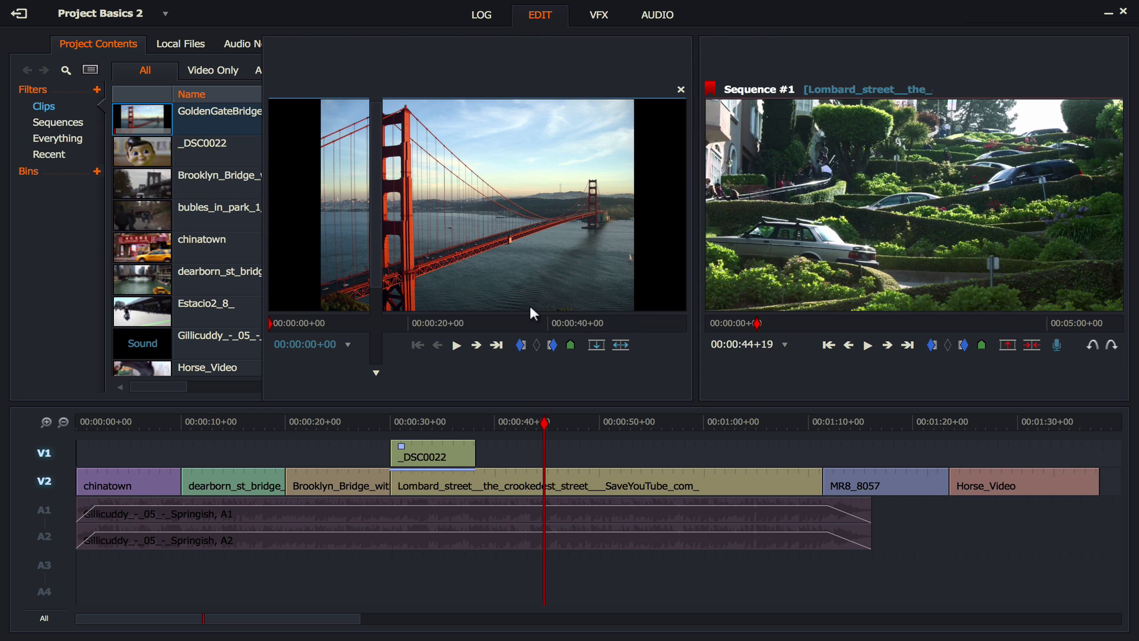
pyautogui.press('space')
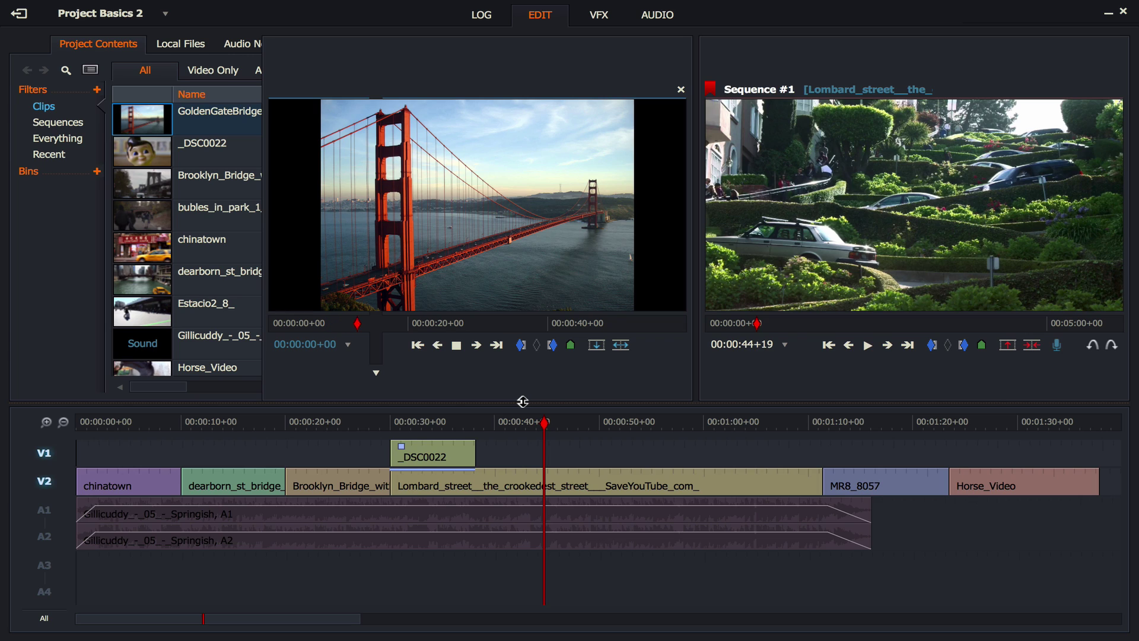
pyautogui.press('space')
pyautogui.press('Home')
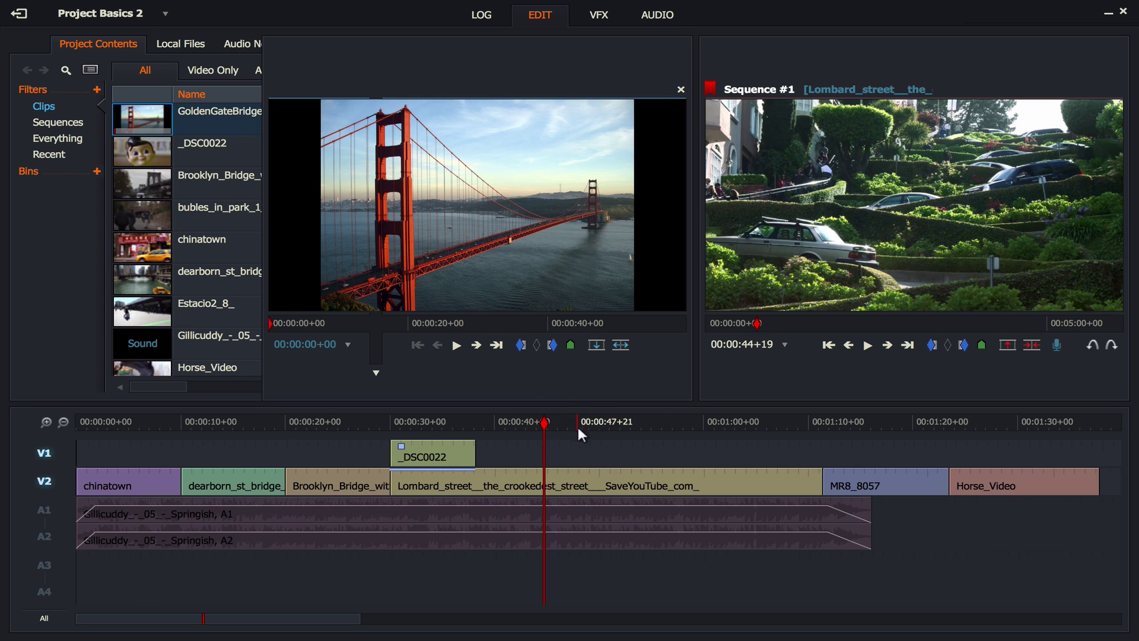
# Step: Insert GoldenGateBridge-001 on V2 at Brooklyn_Bridge's start, with V1 excluded
pyautogui.press('a')
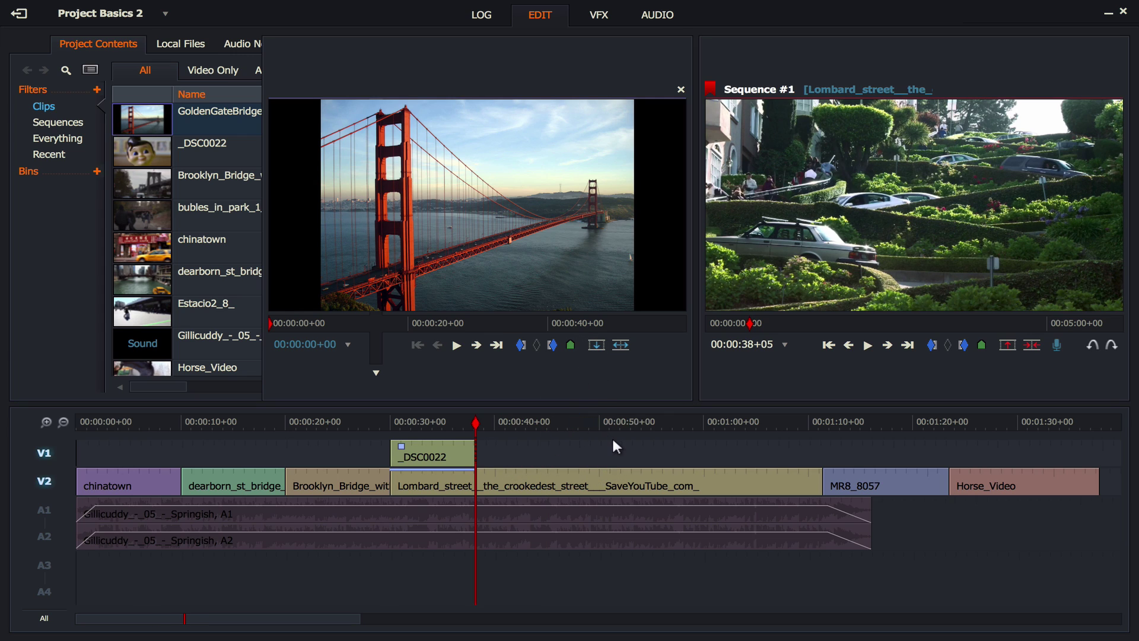
pyautogui.press('a')
pyautogui.press('a')
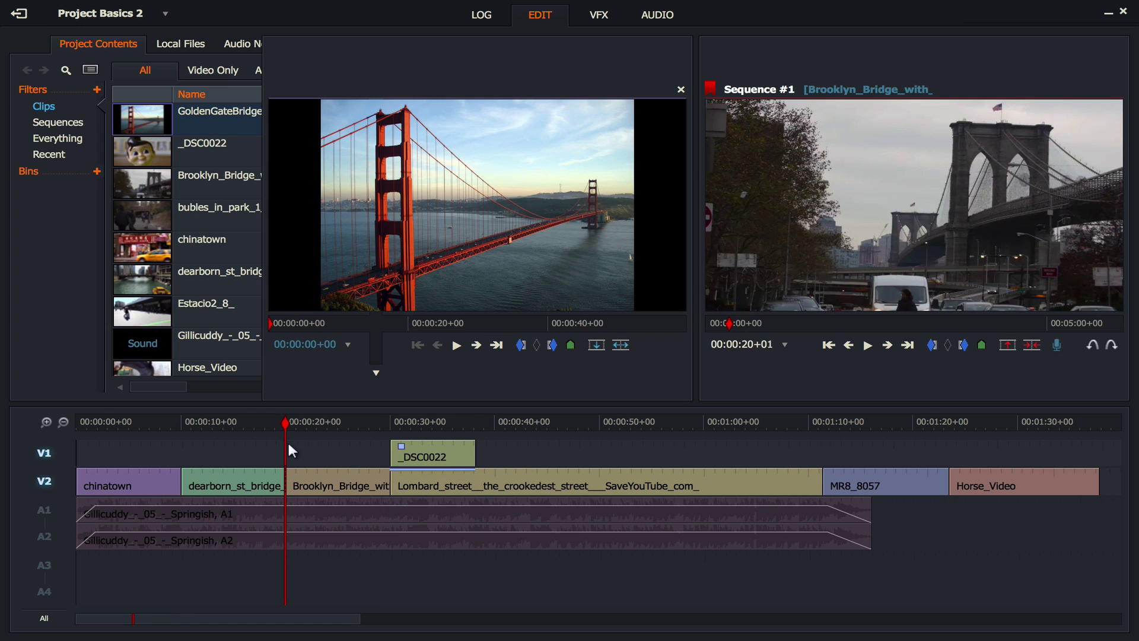
pyautogui.click(41, 457)
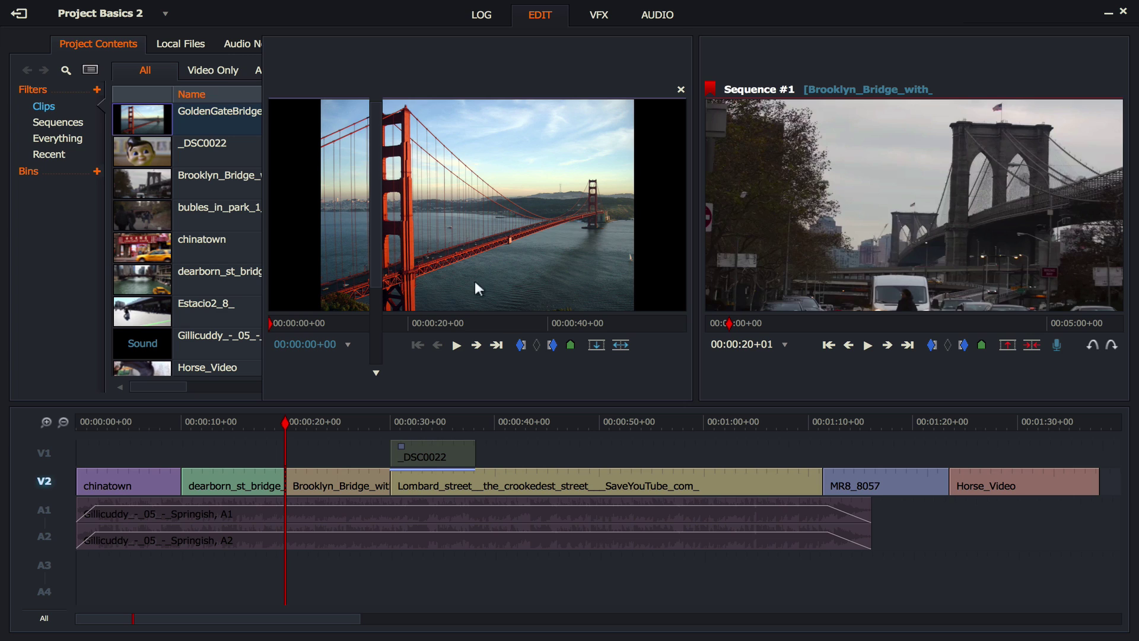
pyautogui.click(621, 345)
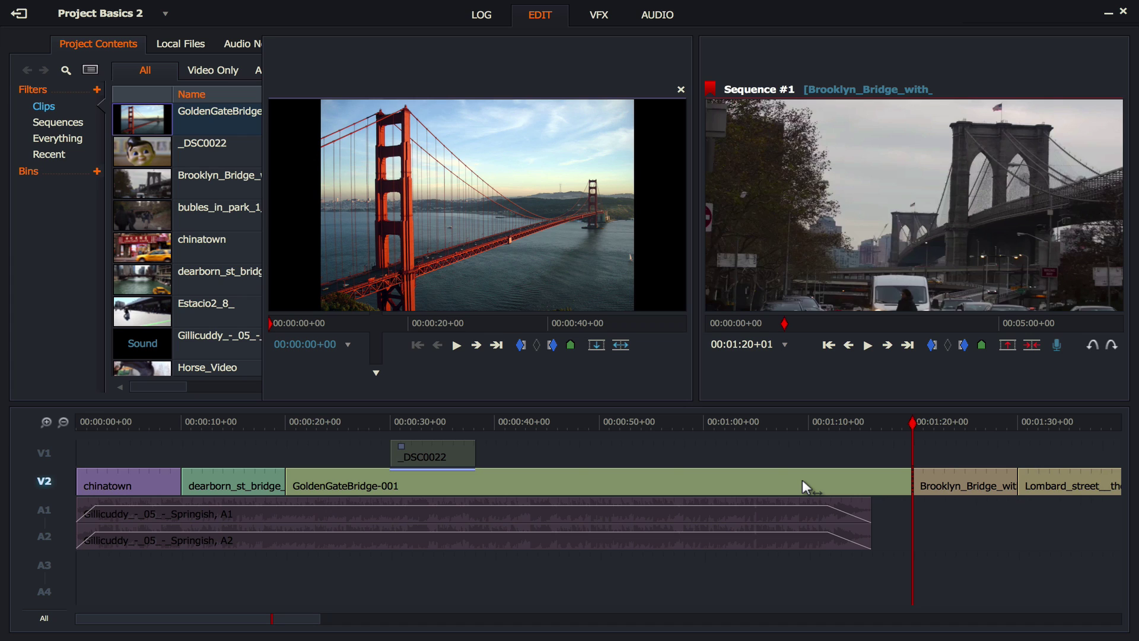
# Step: Undo and redo the insert, adding a roughly 2-second GoldenGateBridge-001 segment before Brooklyn_Bridge
pyautogui.hotkey('ctrl', 'z')
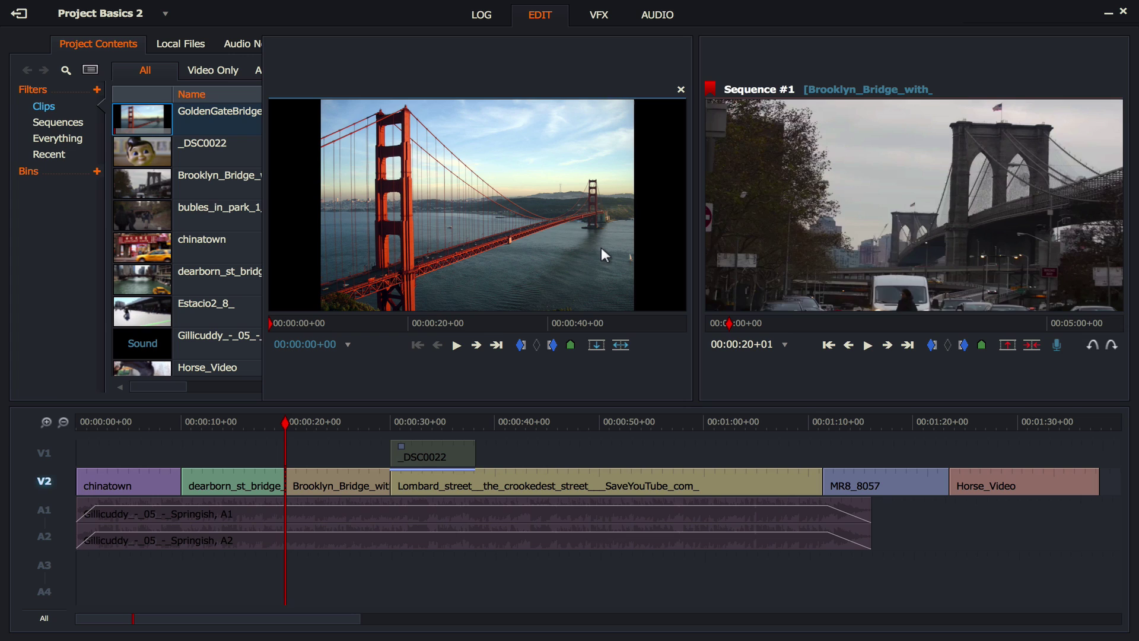
pyautogui.press('space')
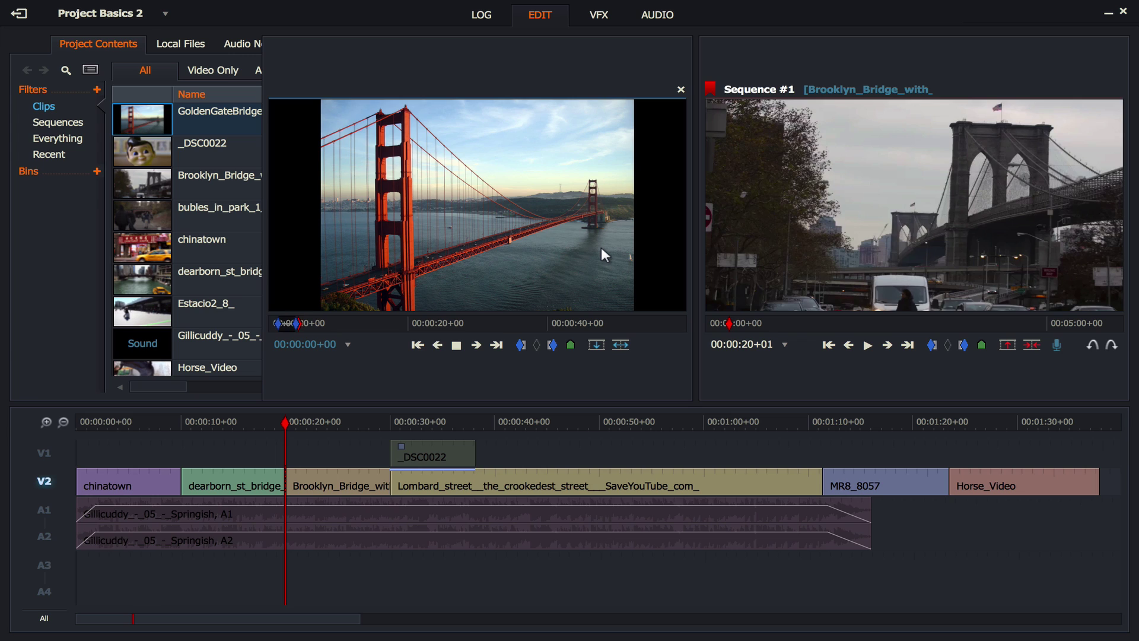
pyautogui.press('space')
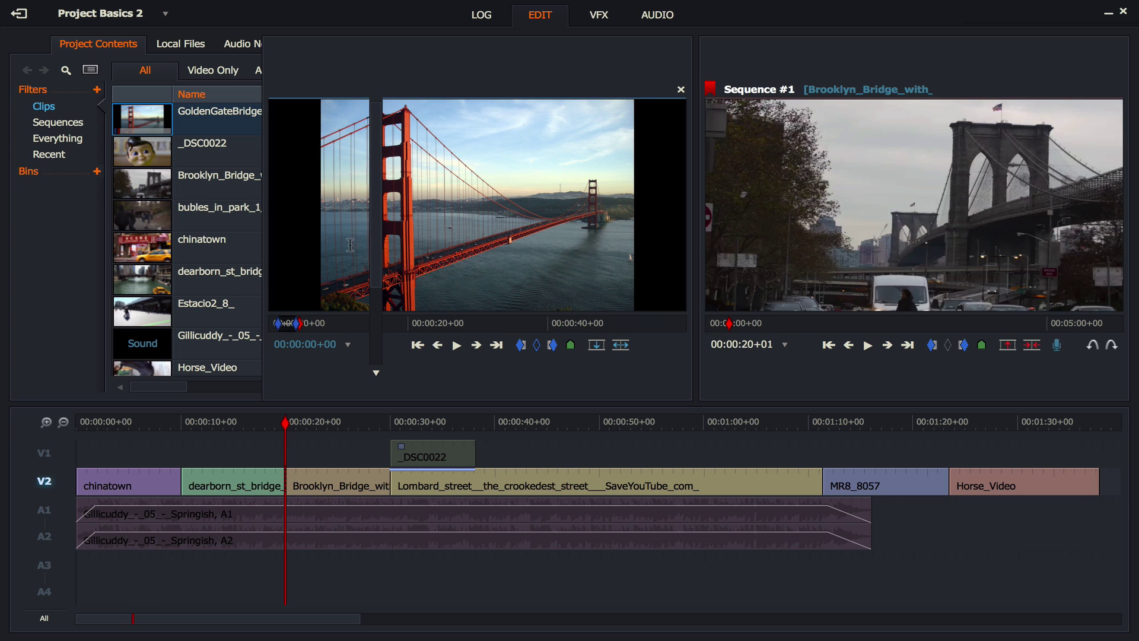
pyautogui.click(621, 347)
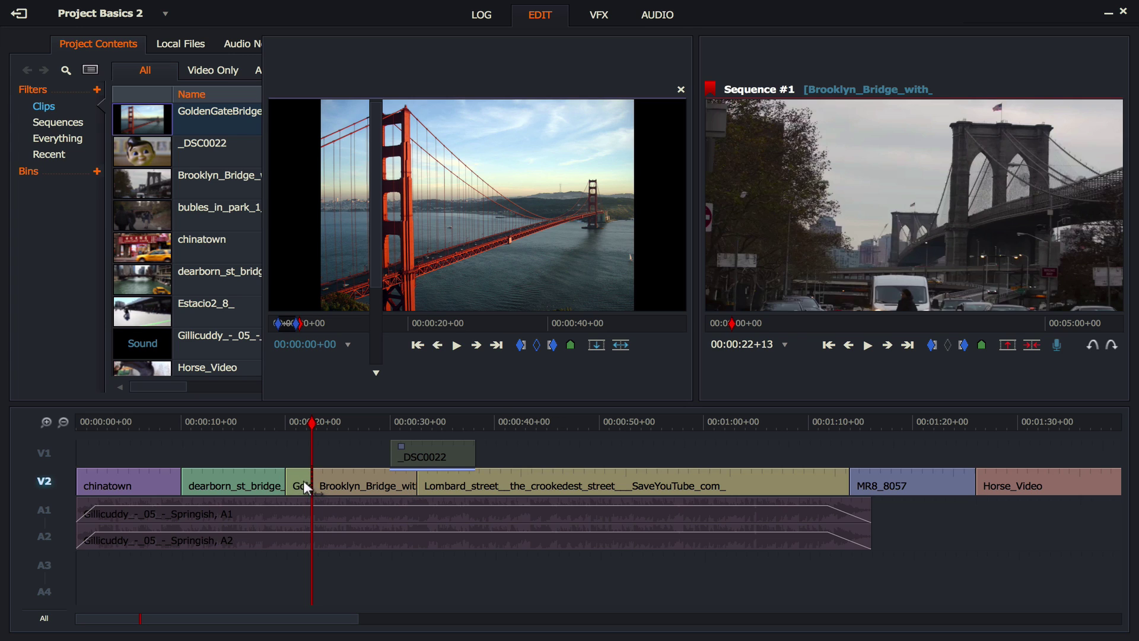
pyautogui.moveTo(297, 423); pyautogui.dragTo(248, 419)
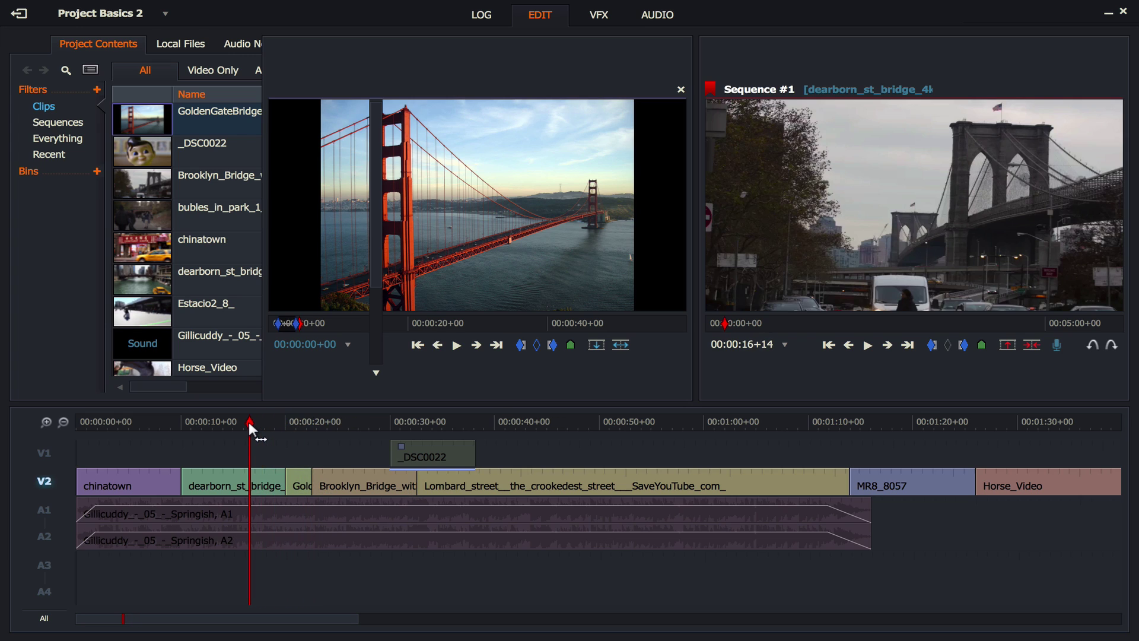
# Step: Close the source viewer and play the sequence, stopping on the Golden Gate shot at 00:00:21
pyautogui.click(680, 90)
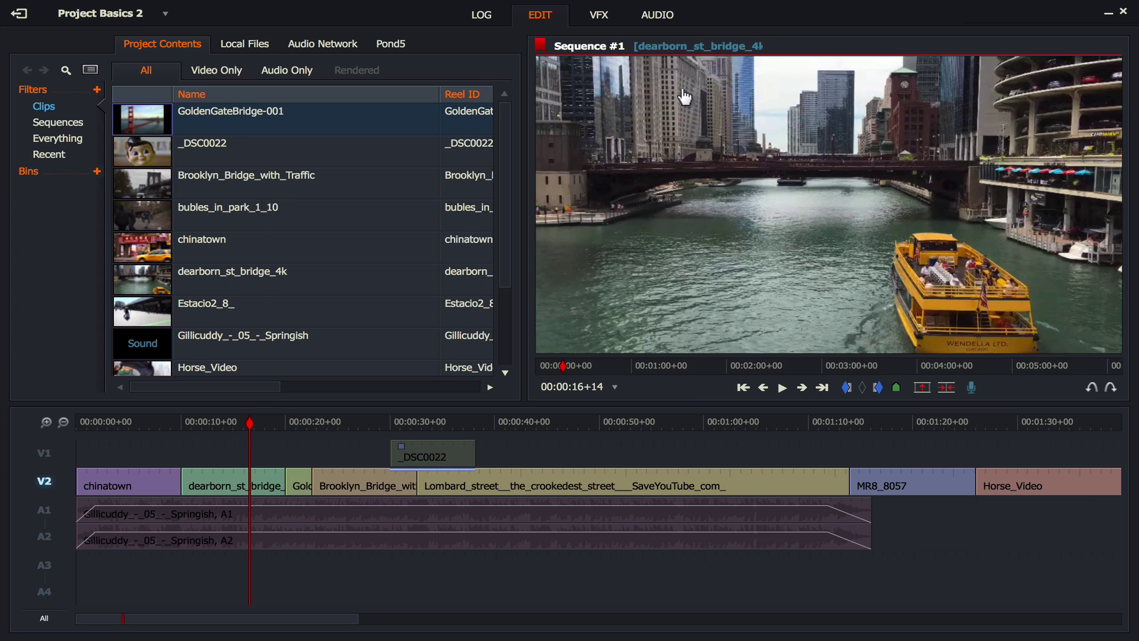
pyautogui.press('space')
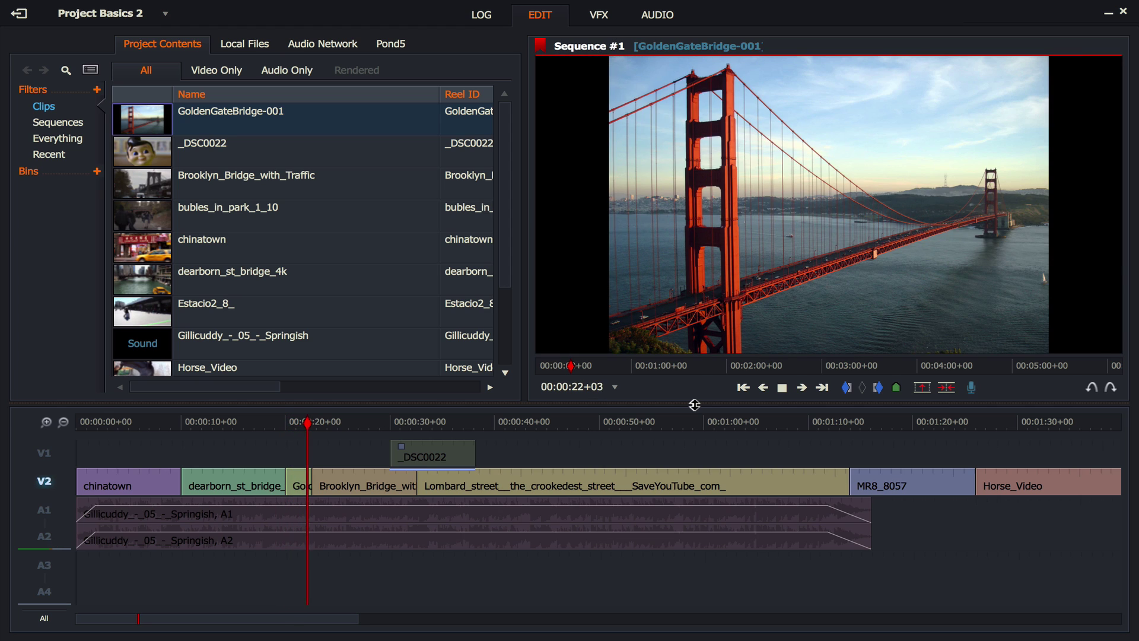
pyautogui.click(273, 422)
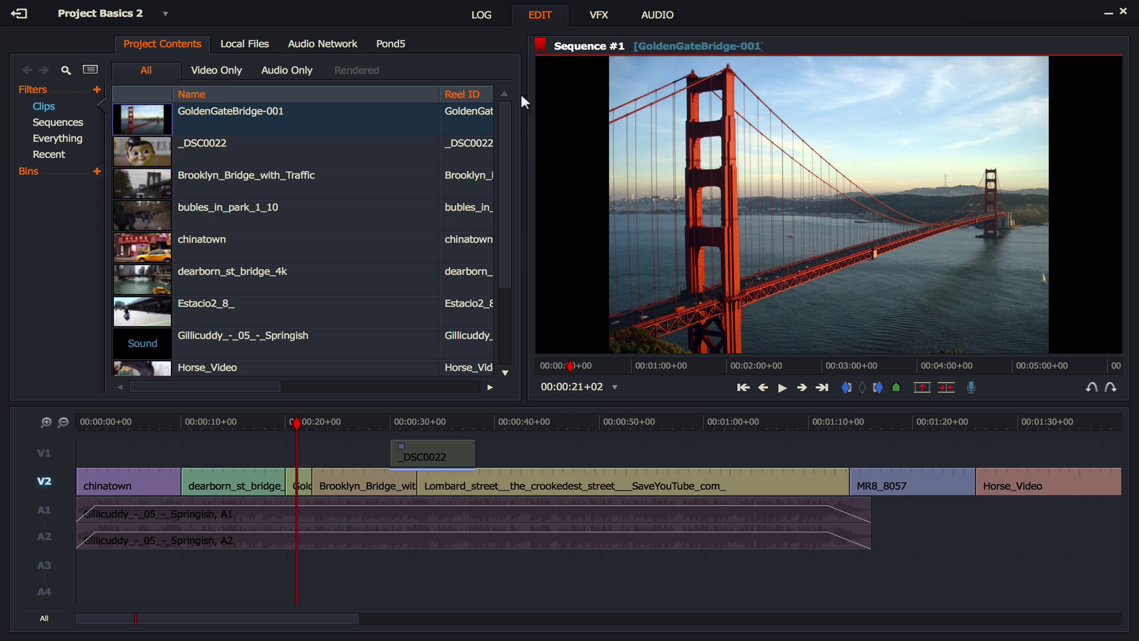
# Step: Apply a 2D DVE to GoldenGateBridge-001 with Scale Master 1.34 so it fills the frame
pyautogui.click(606, 23)
pyautogui.click(107, 45)
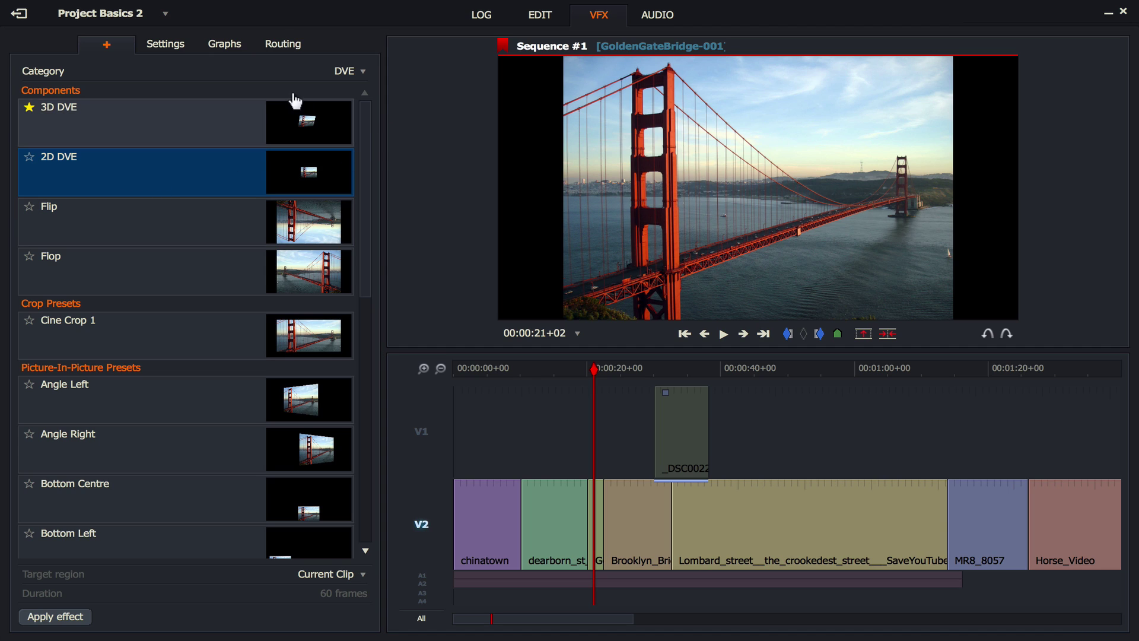
pyautogui.doubleClick(54, 175)
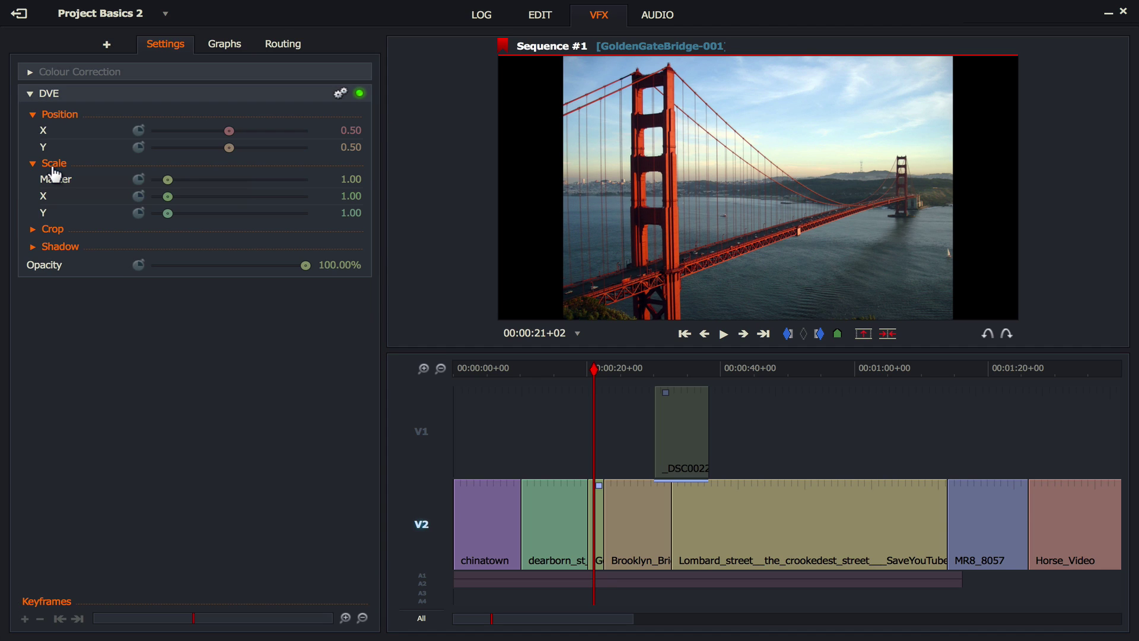
pyautogui.moveTo(169, 179); pyautogui.dragTo(173, 181)
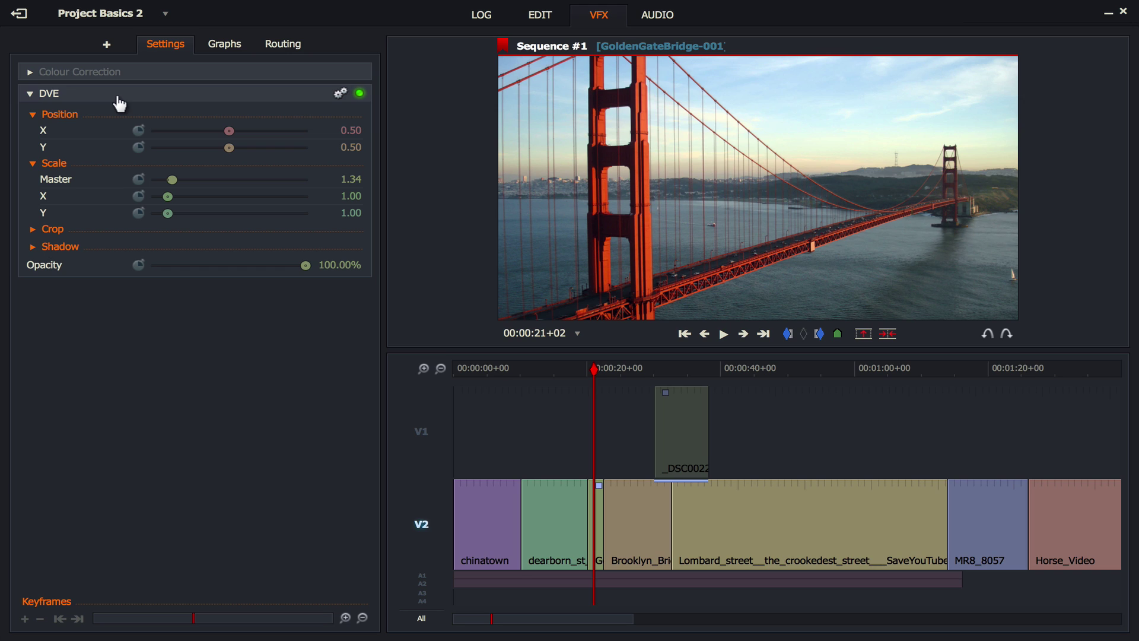
# Step: Switch back to the Edit page and park the playhead inside the Lombard_street clip
pyautogui.click(107, 44)
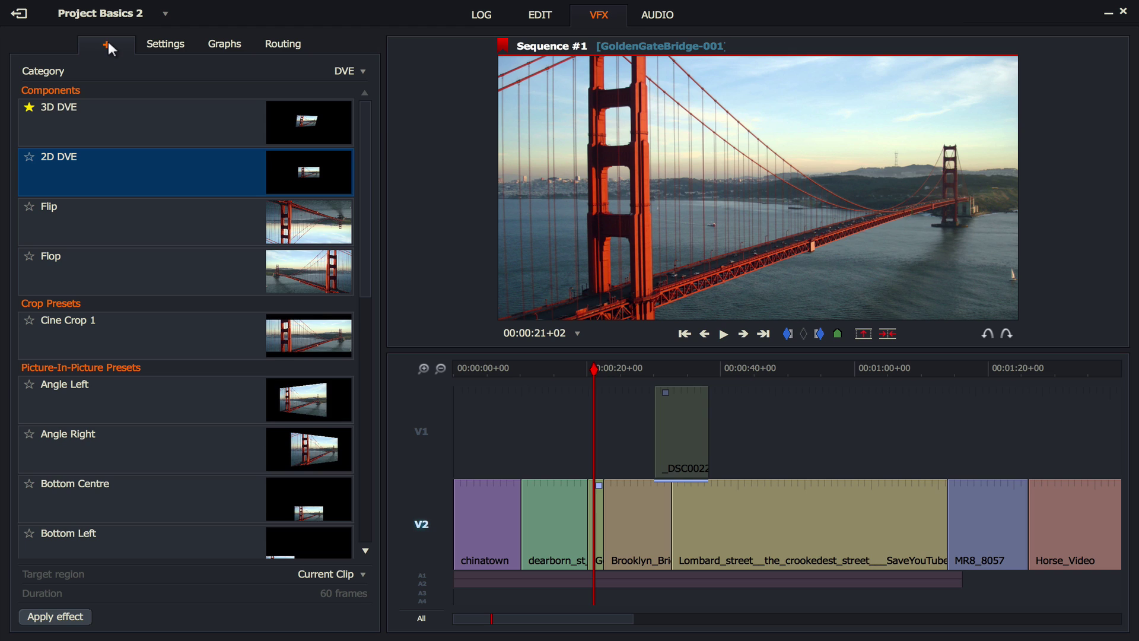
pyautogui.click(550, 17)
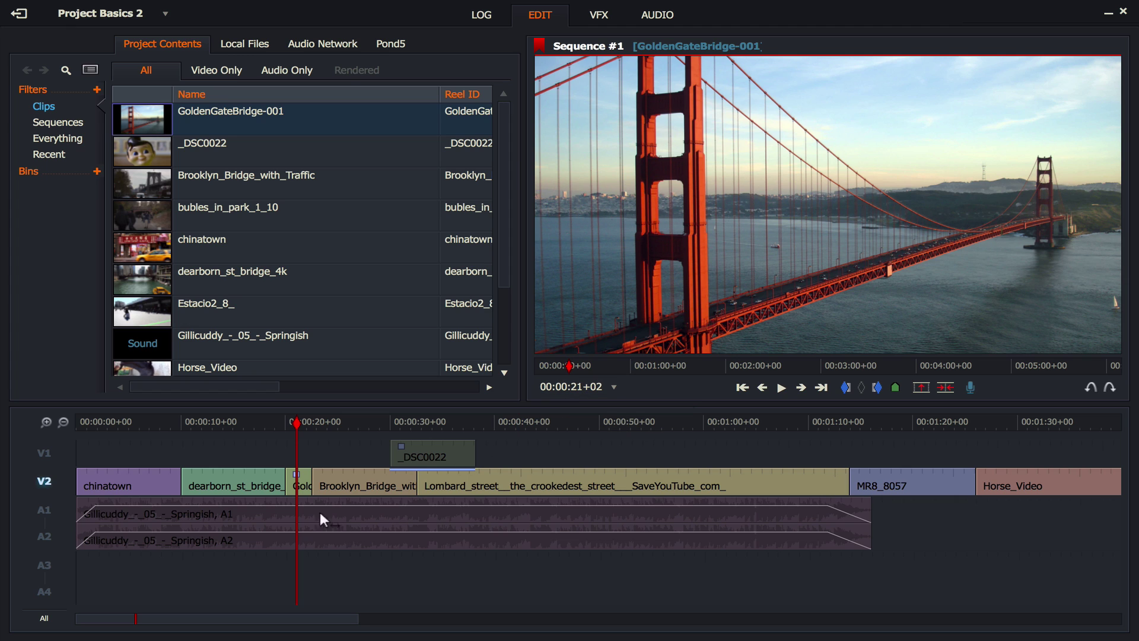
pyautogui.moveTo(298, 420); pyautogui.dragTo(681, 424)
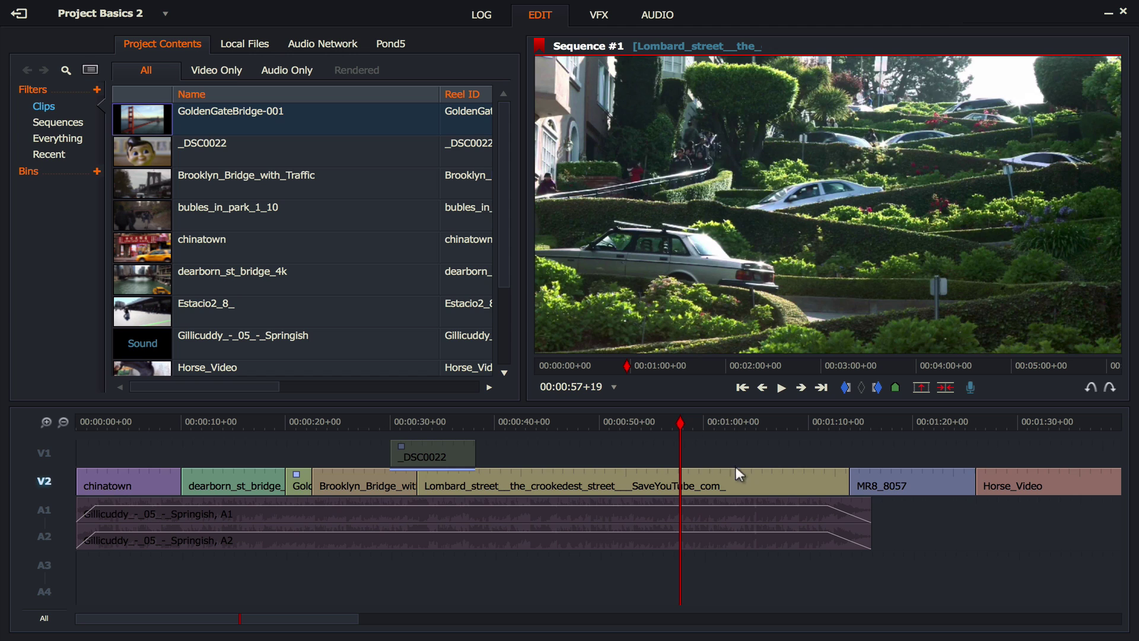
pyautogui.moveTo(679, 423); pyautogui.dragTo(730, 424)
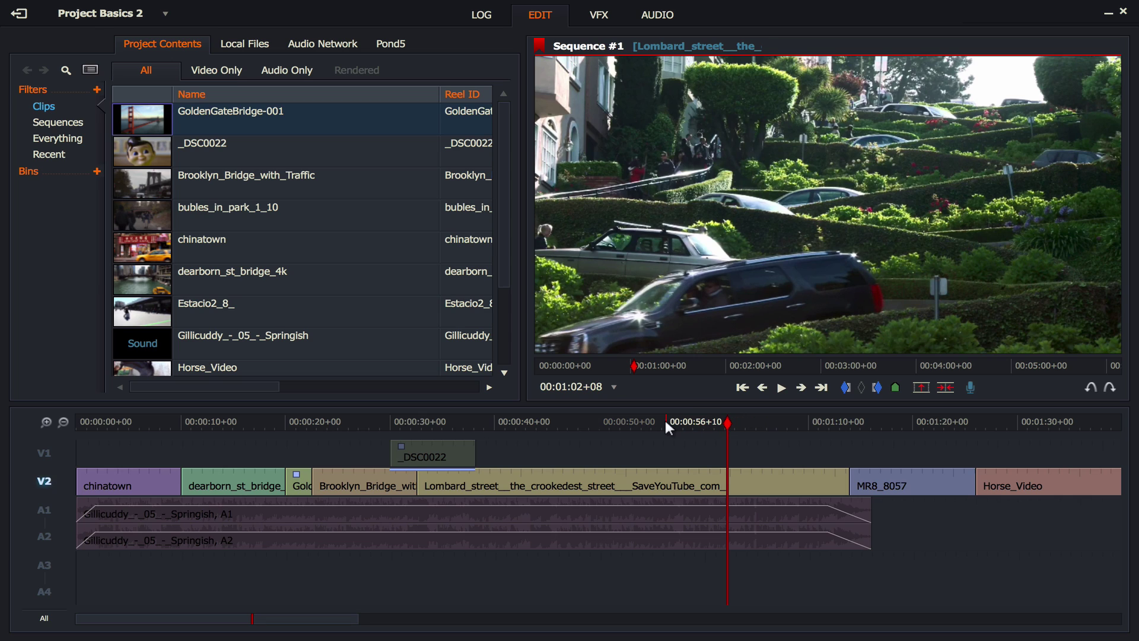
# Step: Drop GoldenGateBridge-001 onto target track V1 at about 00:54, above the Lombard Street clip
pyautogui.click(44, 455)
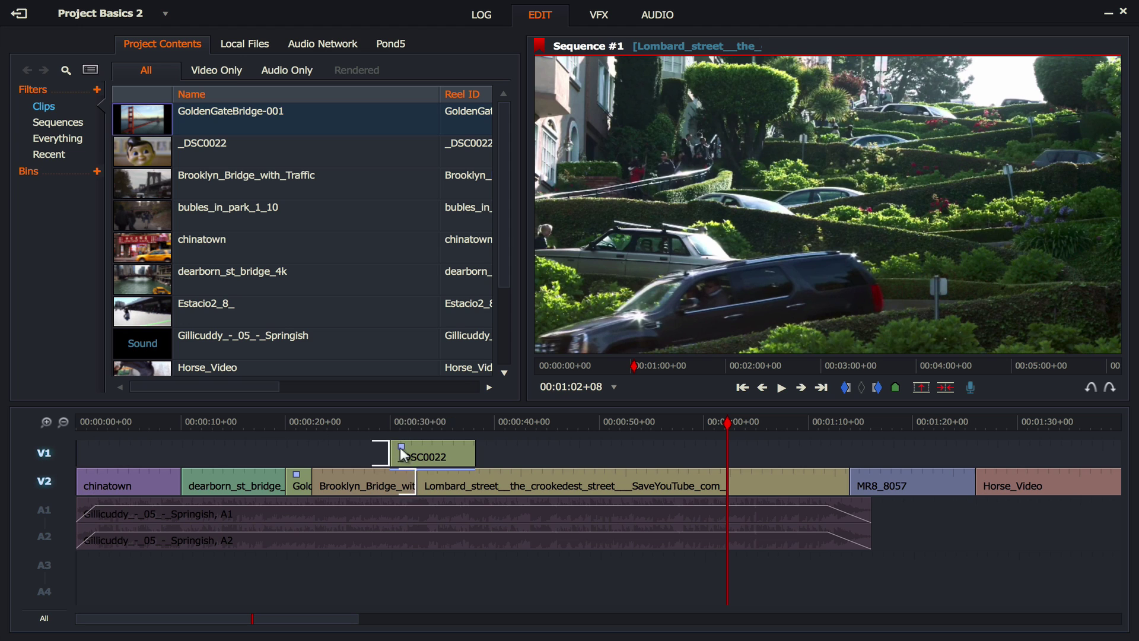
pyautogui.moveTo(416, 422); pyautogui.dragTo(354, 423)
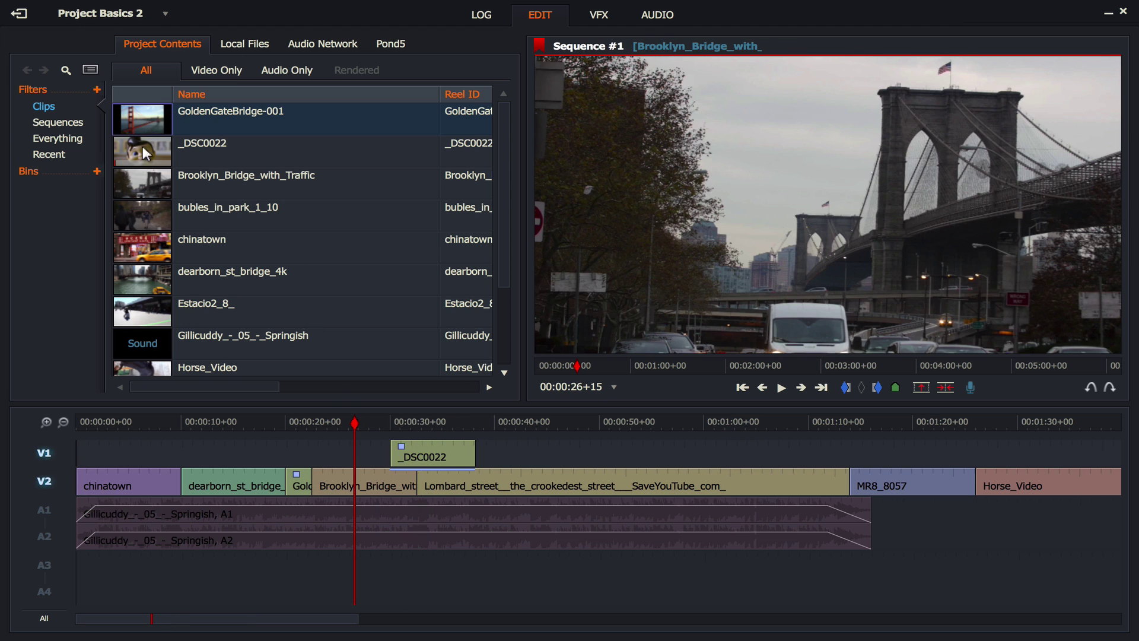
pyautogui.moveTo(154, 120); pyautogui.dragTo(641, 441)
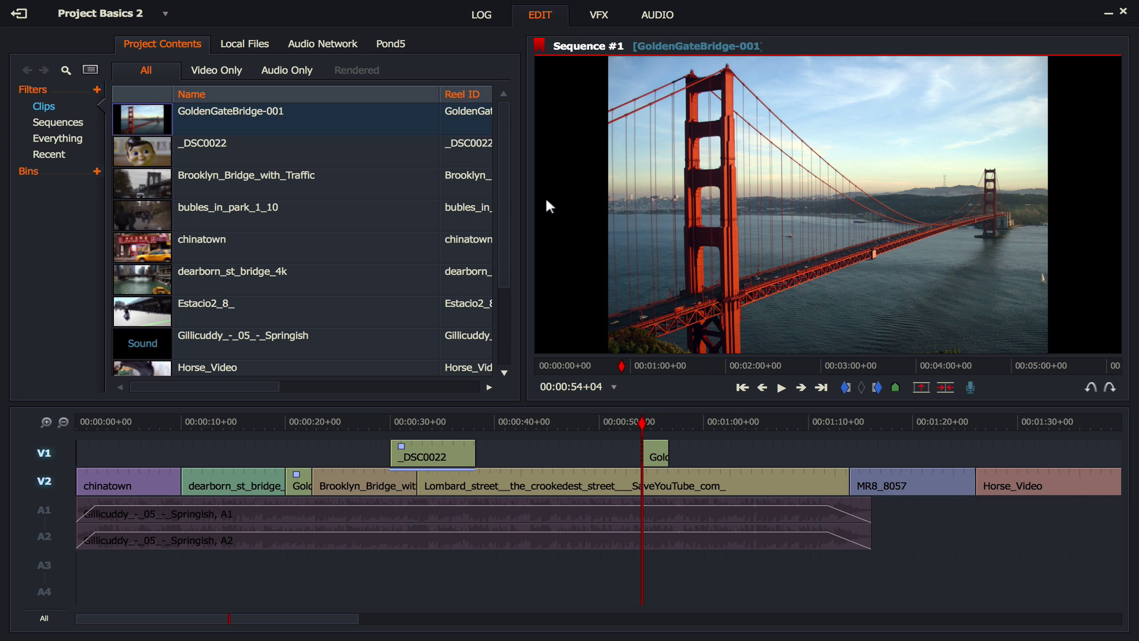
# Step: Add a 2D DVE to the Golden Gate clip: scale 0.41, position X 0.76, Y 0.74
pyautogui.click(599, 14)
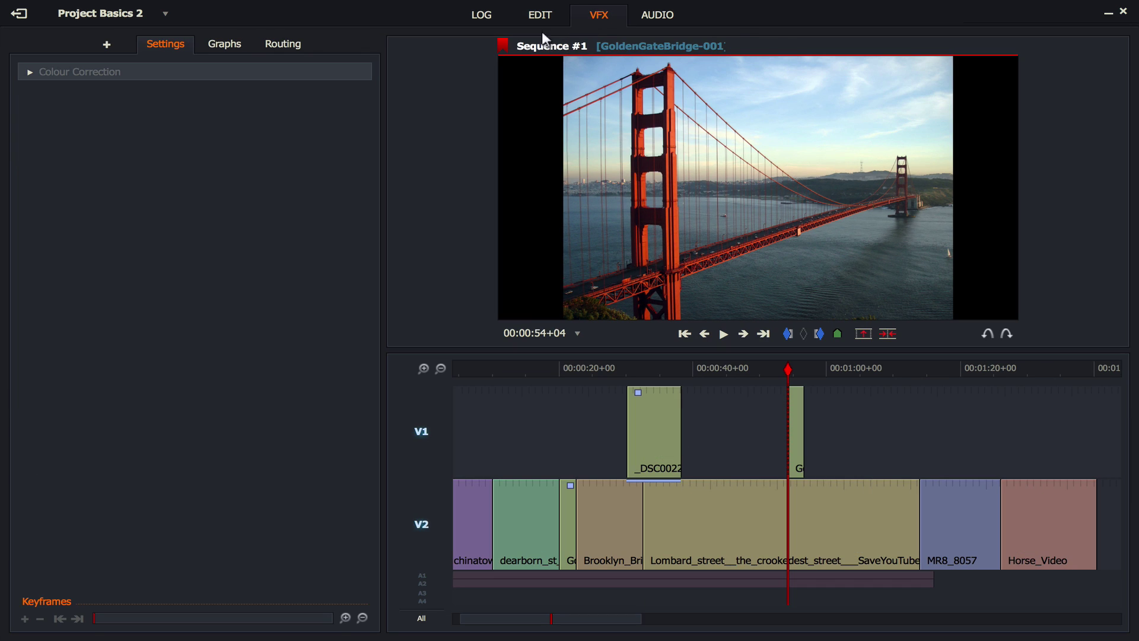
pyautogui.click(107, 45)
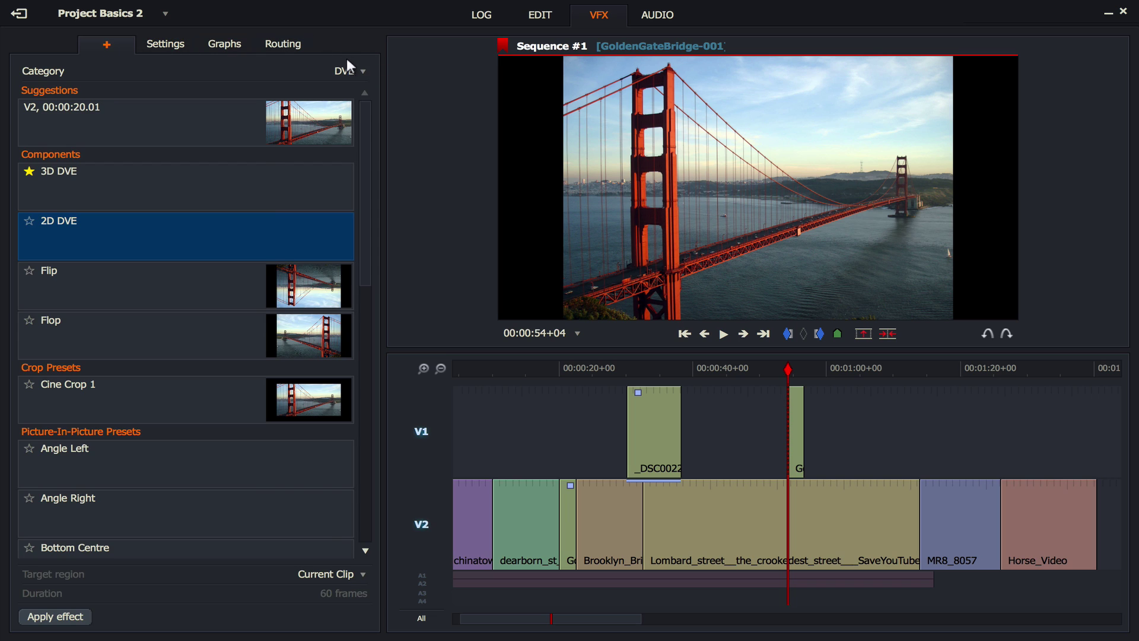
pyautogui.doubleClick(175, 241)
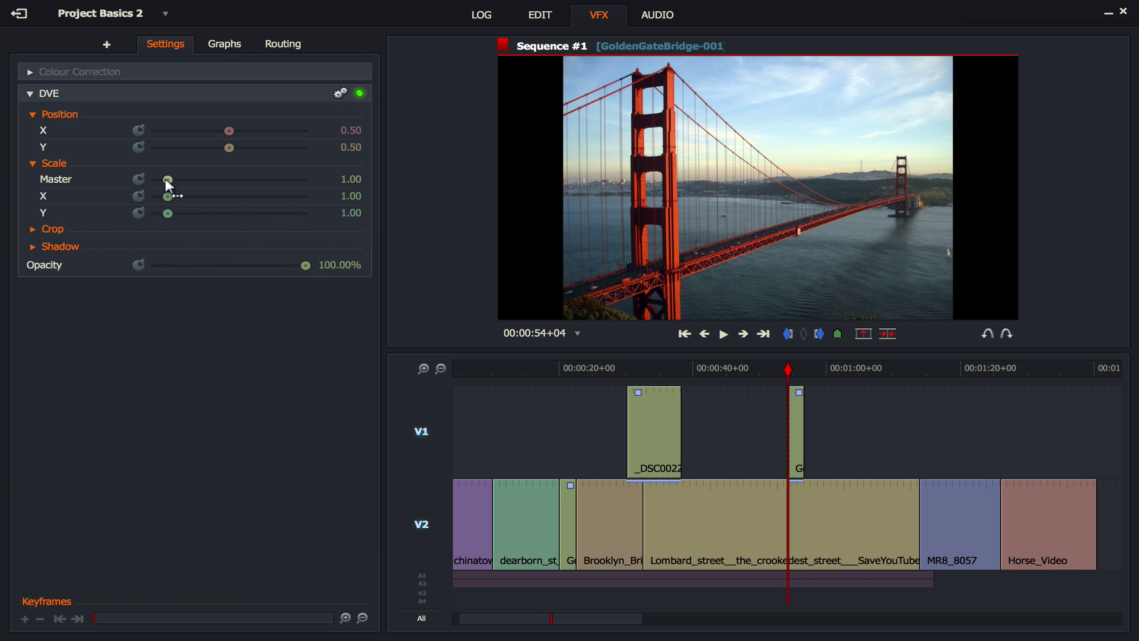
pyautogui.moveTo(166, 180); pyautogui.dragTo(157, 180)
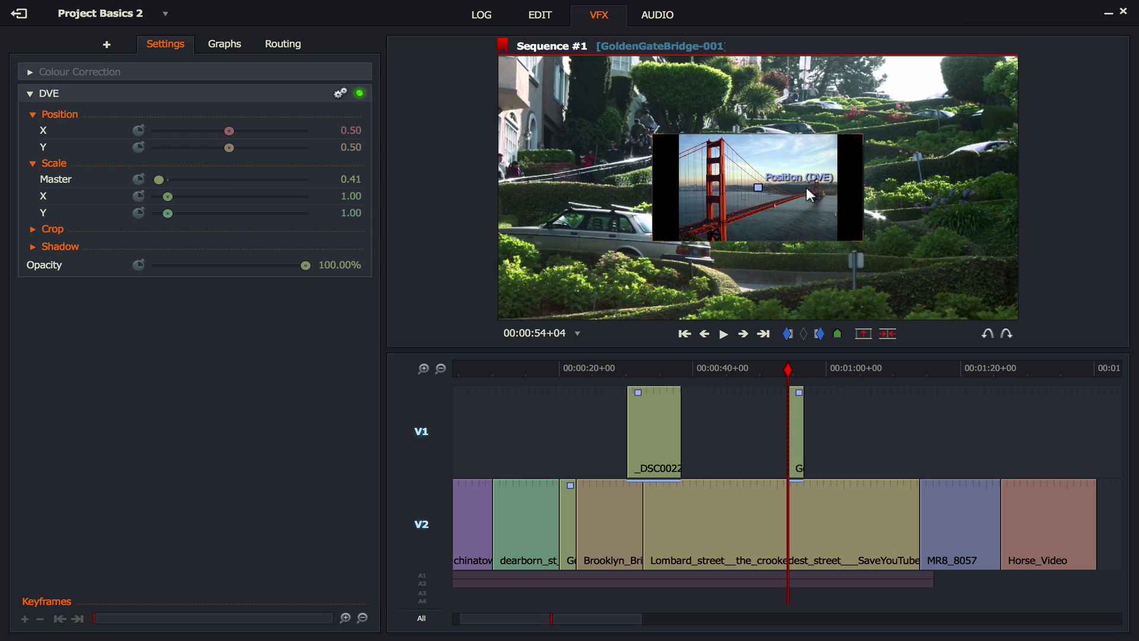
pyautogui.moveTo(228, 131); pyautogui.dragTo(243, 151)
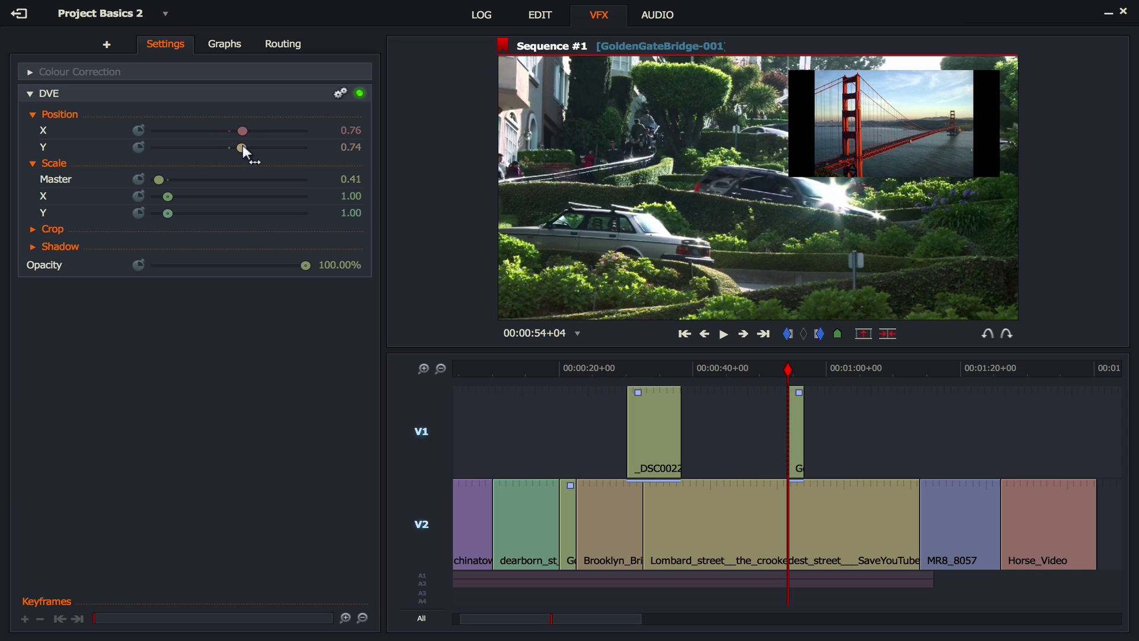